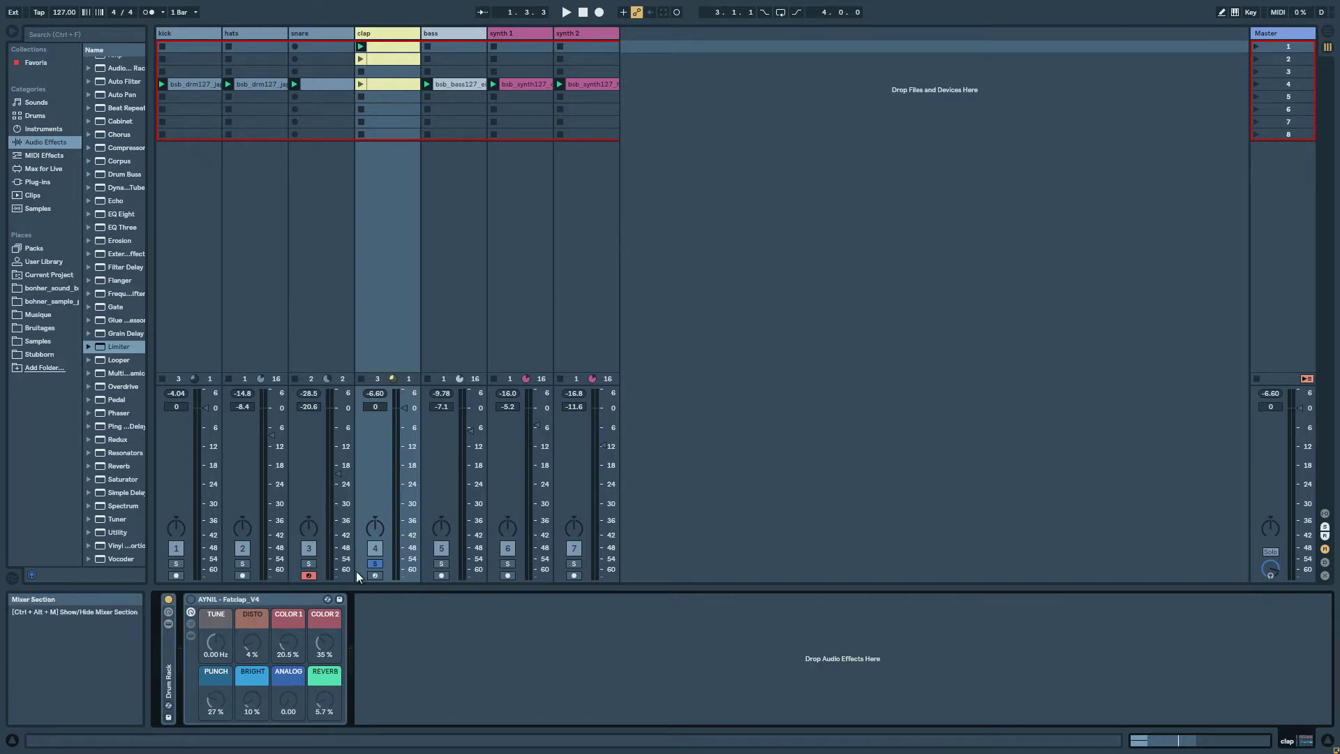
# Play the soloed clap, turn the rack's Disto, Color 1, Color 2, Punch and Bright macros to 0, and set Reverb to 0.6 %.
pyautogui.press('space')
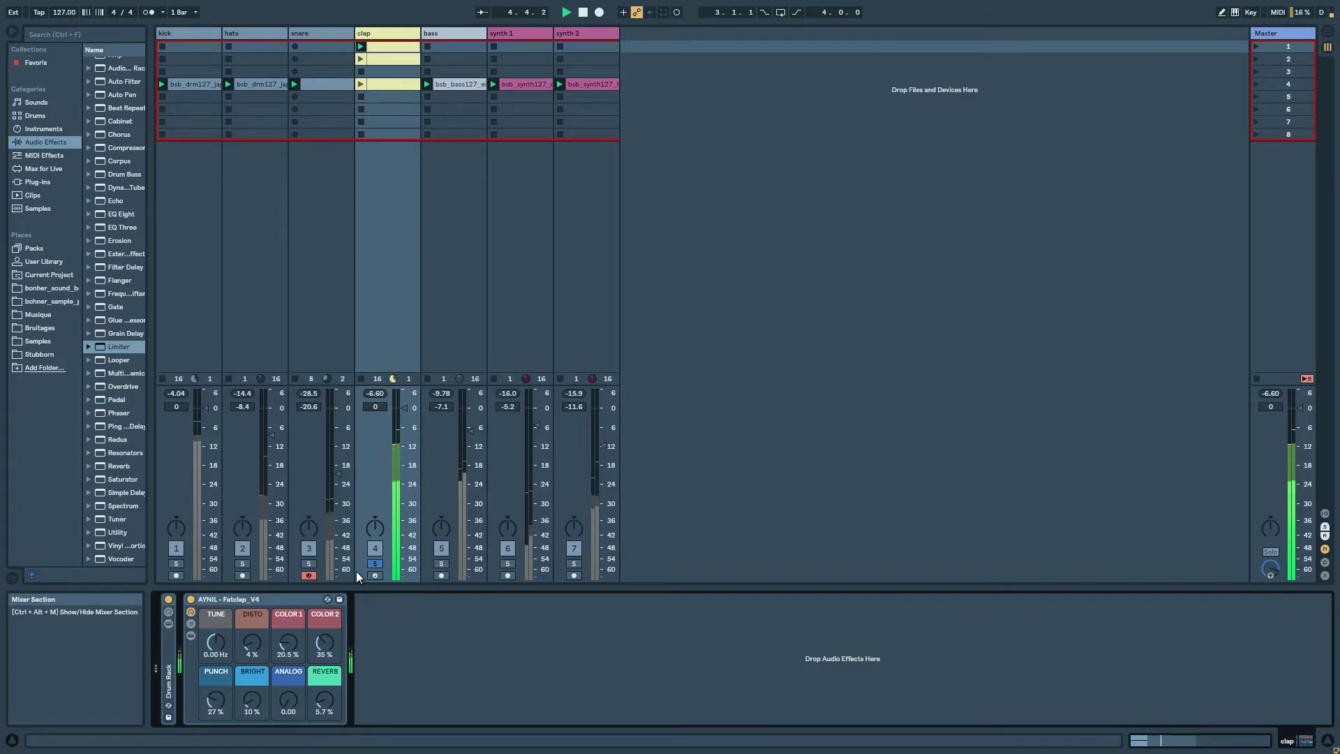
pyautogui.press('space')
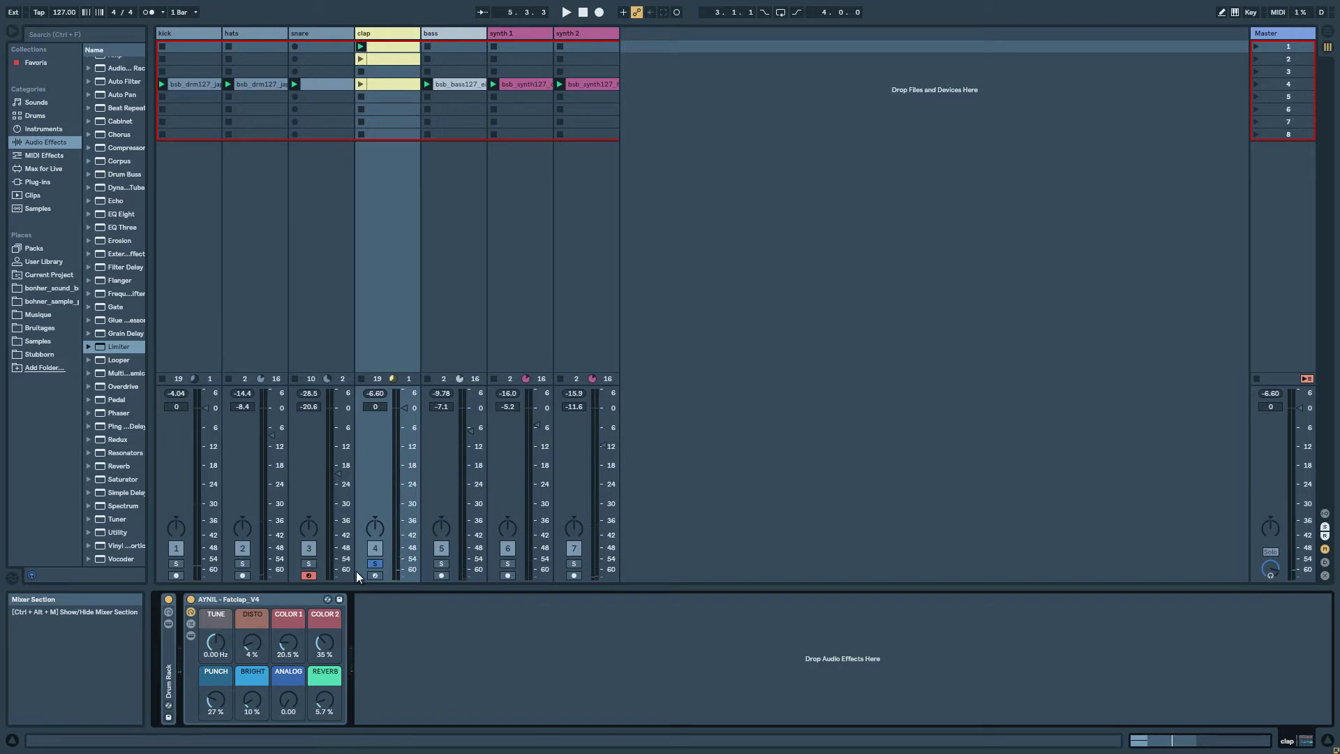
pyautogui.moveTo(211, 698); pyautogui.dragTo(256, 714)
pyautogui.moveTo(334, 700); pyautogui.dragTo(335, 720)
pyautogui.moveTo(323, 642); pyautogui.dragTo(253, 663)
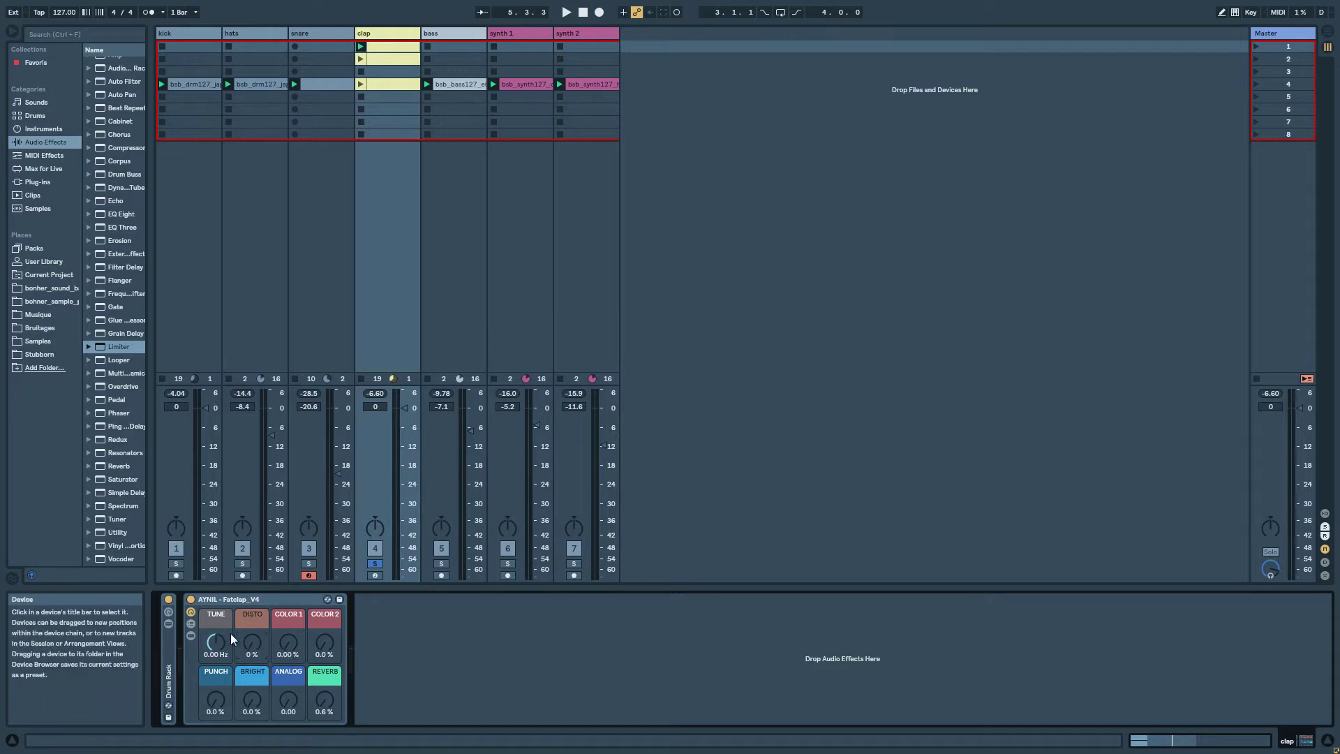
# Show the devices inside the Fatclap_V4 rack, try the Tune macro from 0 Hz, and raise Disto to 9 %.
pyautogui.click(190, 636)
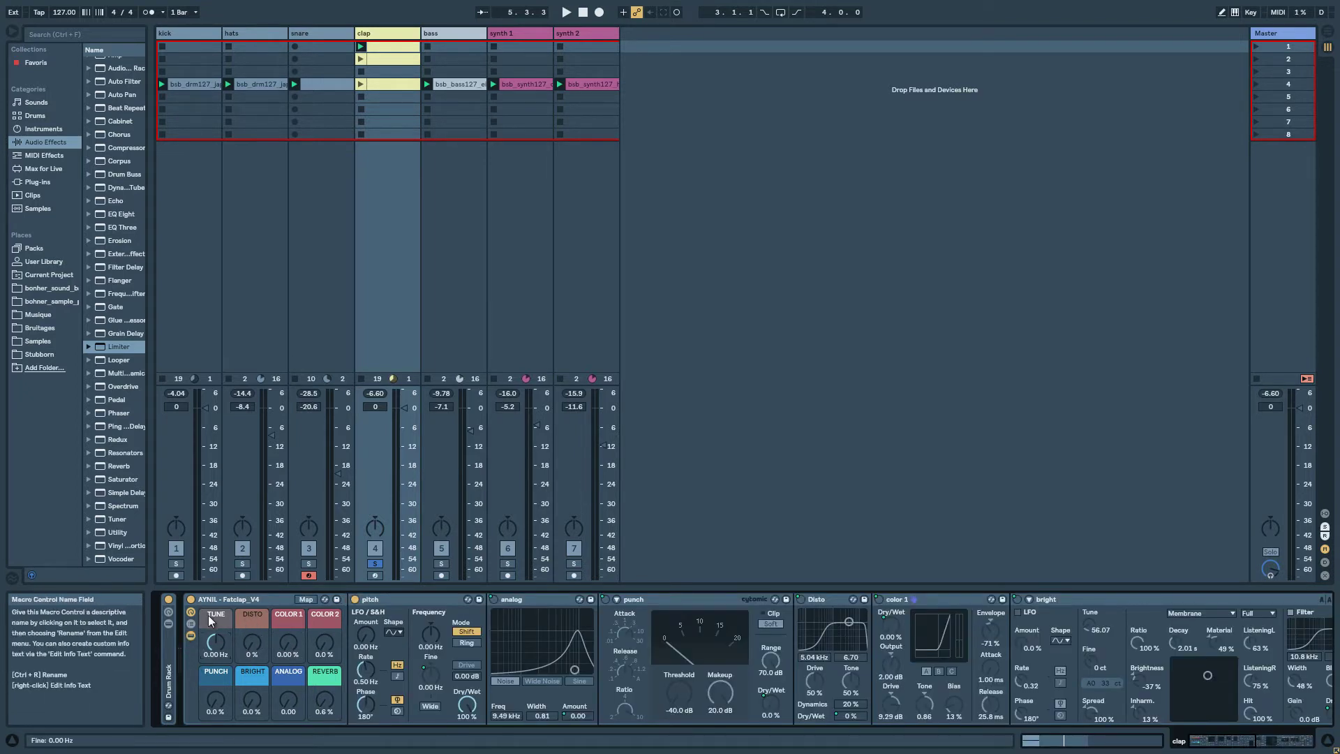
pyautogui.click(395, 598)
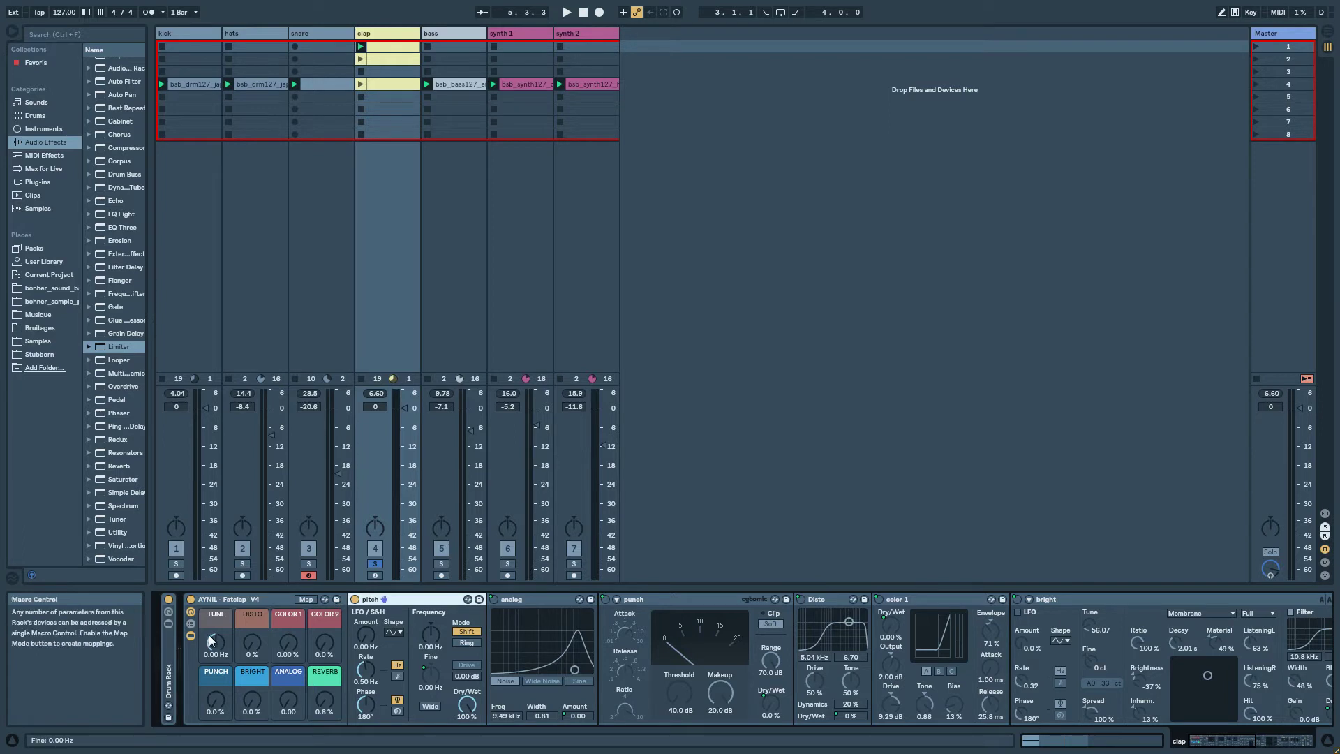
pyautogui.moveTo(219, 646); pyautogui.dragTo(249, 648)
pyautogui.press('space')
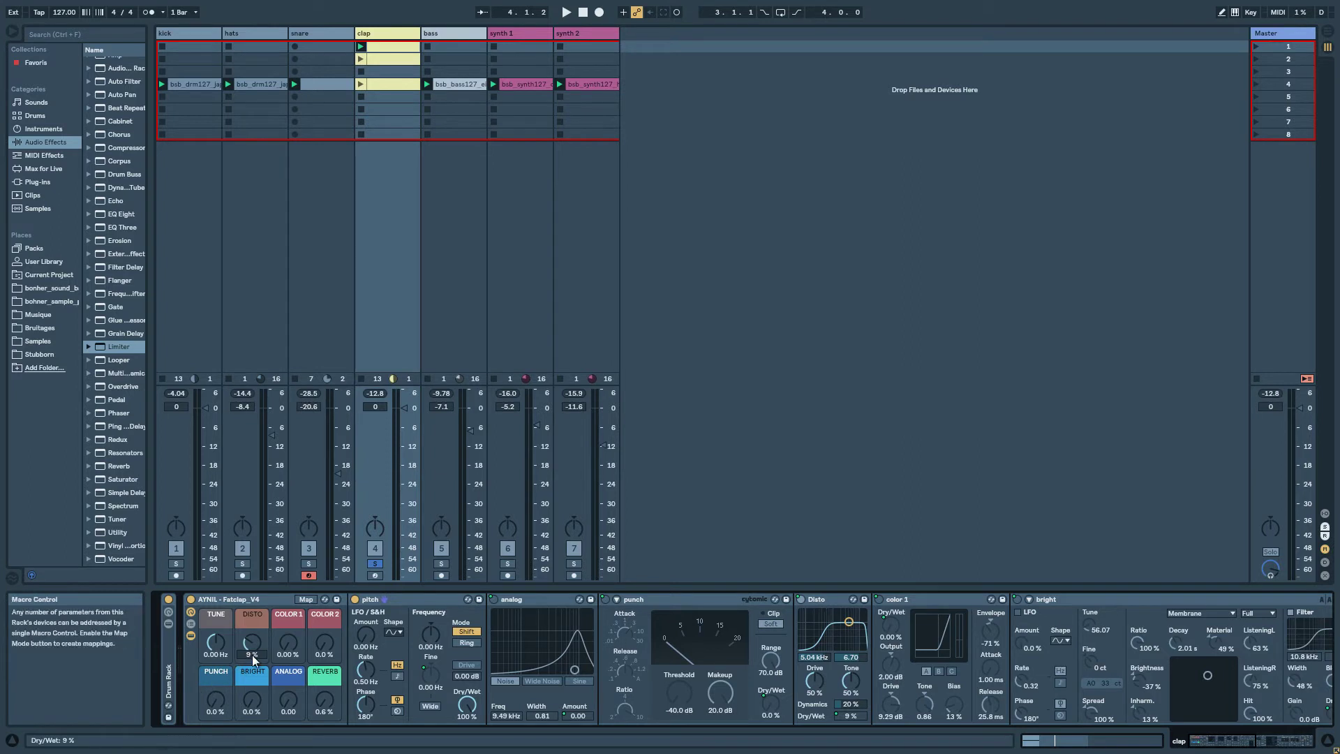
# While playing the clap, return the Disto macro to 0 % and raise Color 1 to 13.4 %.
pyautogui.press('space')
pyautogui.moveTo(252, 642); pyautogui.dragTo(285, 641)
pyautogui.press('space')
pyautogui.press('space')
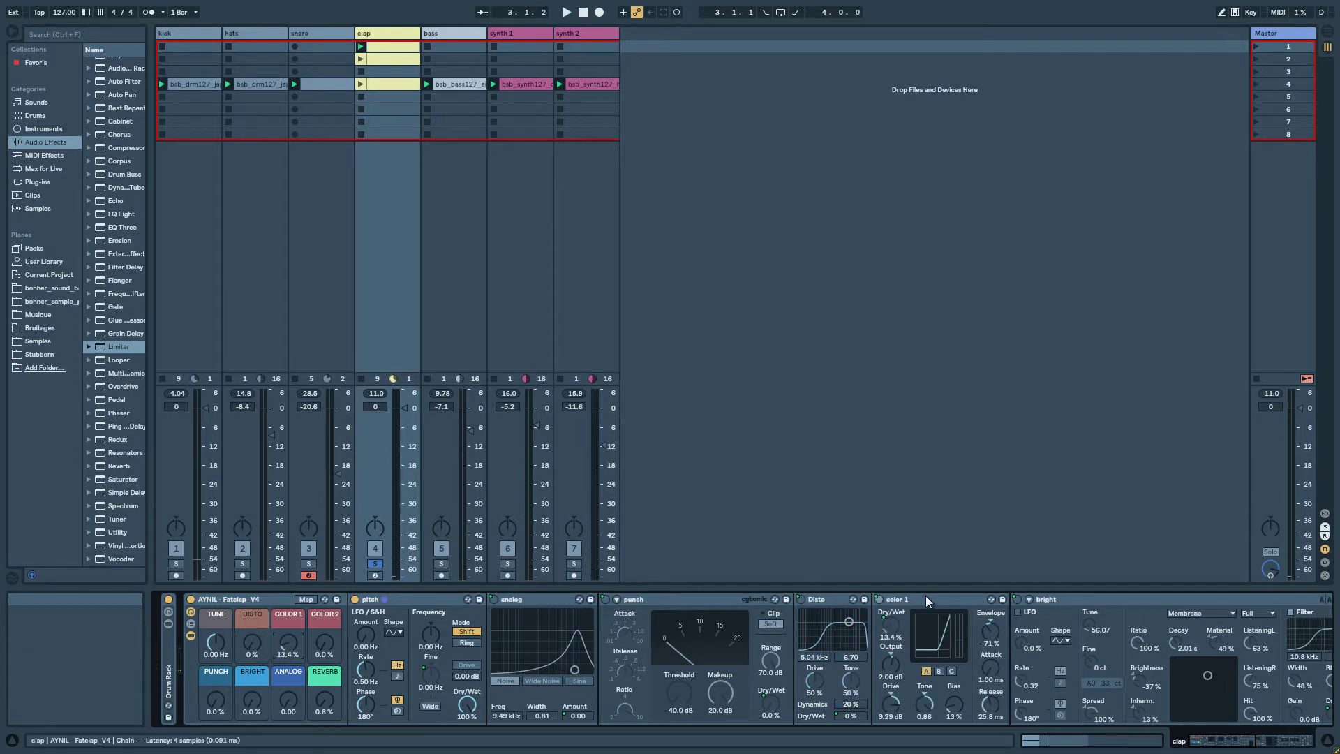
# Audition the Color 1 macro on the clap, reset it to 0 %, and raise Color 2 to 14 %.
pyautogui.click(283, 643)
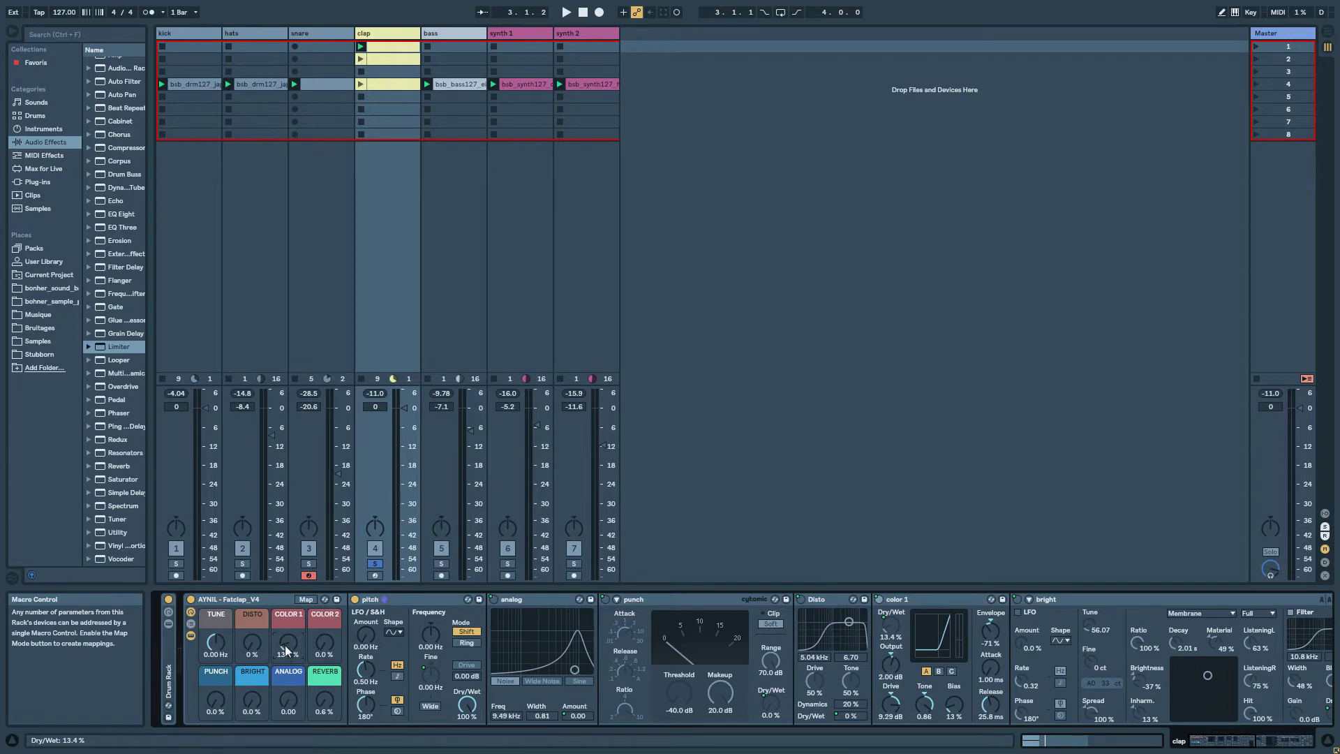
pyautogui.press('space')
pyautogui.moveTo(284, 644); pyautogui.dragTo(287, 646)
pyautogui.press('Delete')
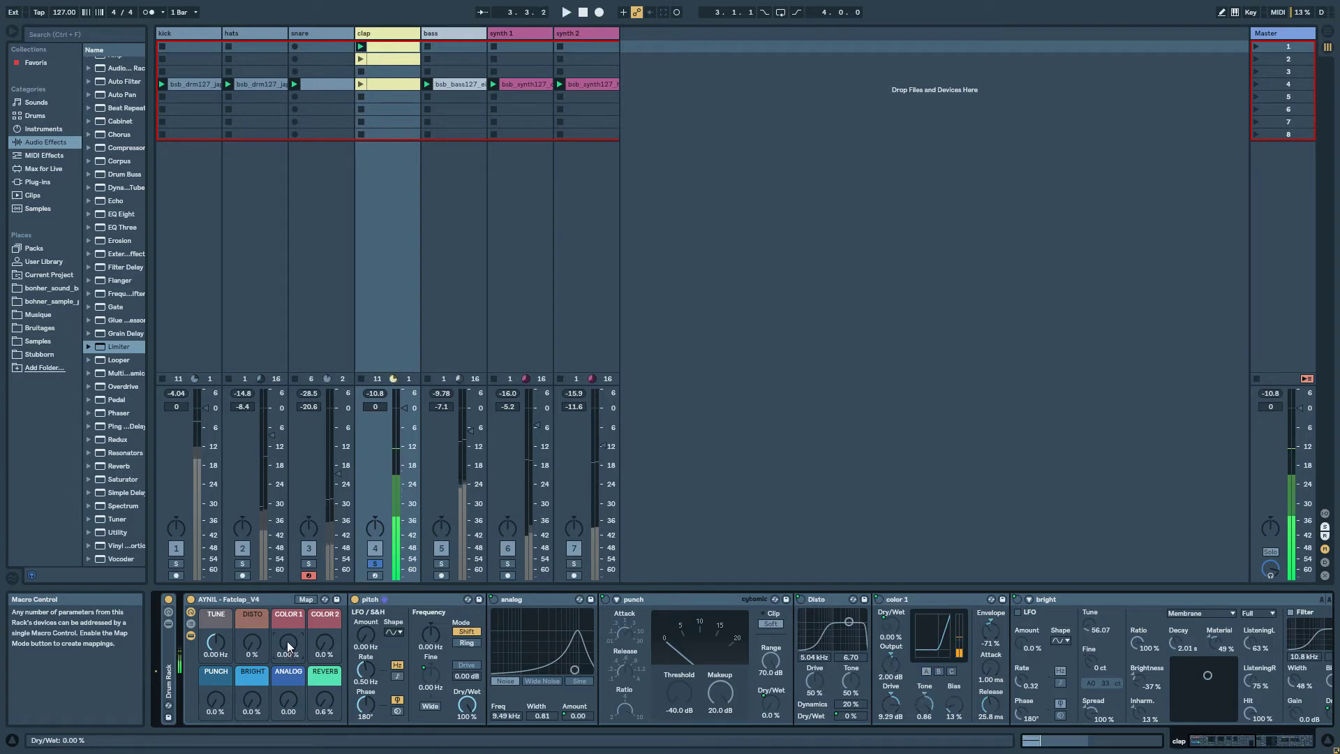
pyautogui.press('space')
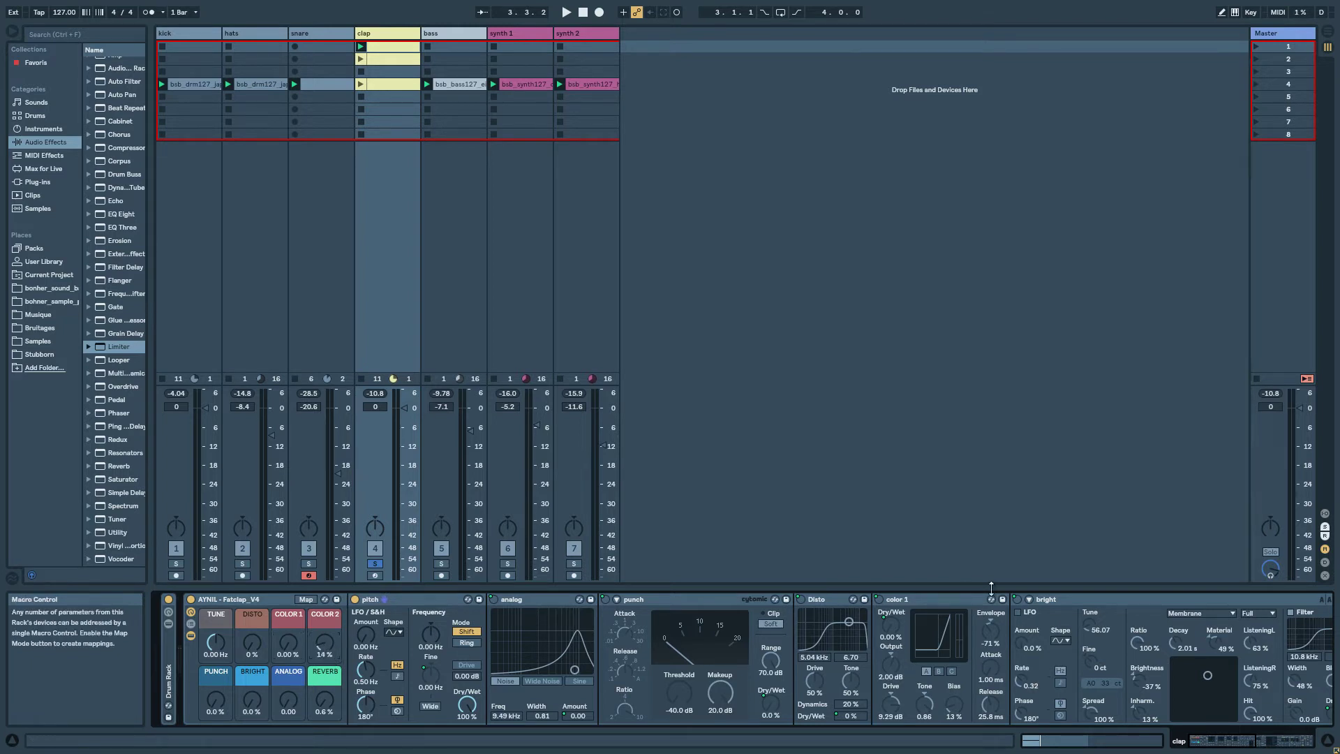
# Fold the bright device to reveal color 2, audition the Color 2 macro, and return it to 0 %.
pyautogui.click(1029, 599)
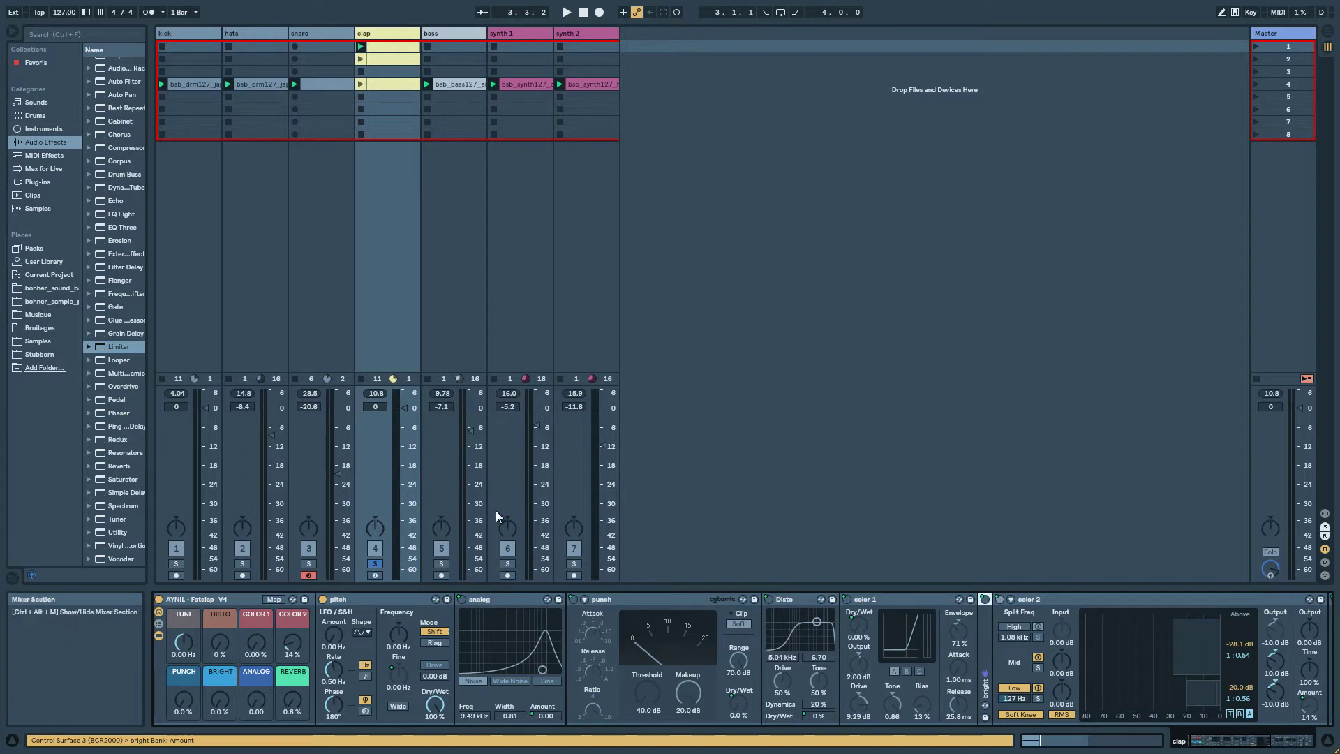
pyautogui.press('space')
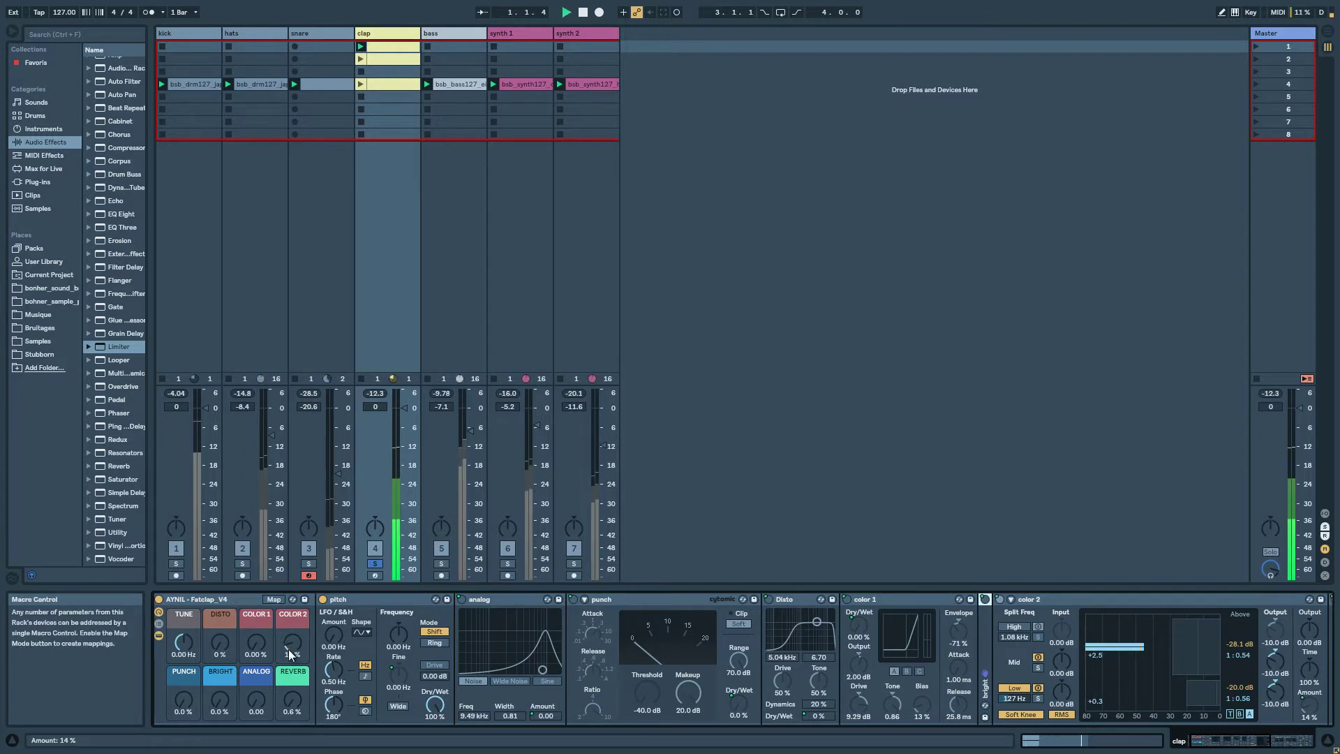
pyautogui.moveTo(291, 652); pyautogui.dragTo(287, 686)
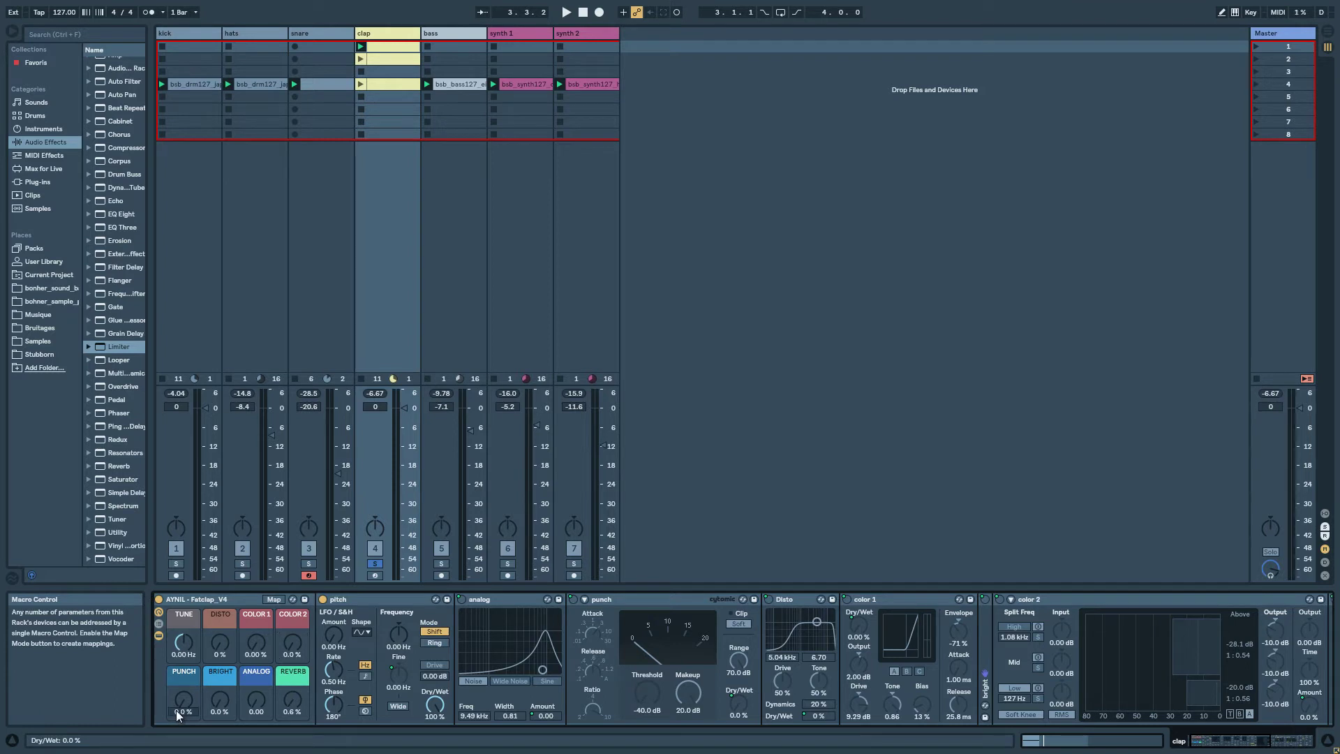
# Select the punch compressor, audition the Punch macro up to 33 % on the playing clap, and return it to 0 %.
pyautogui.click(608, 600)
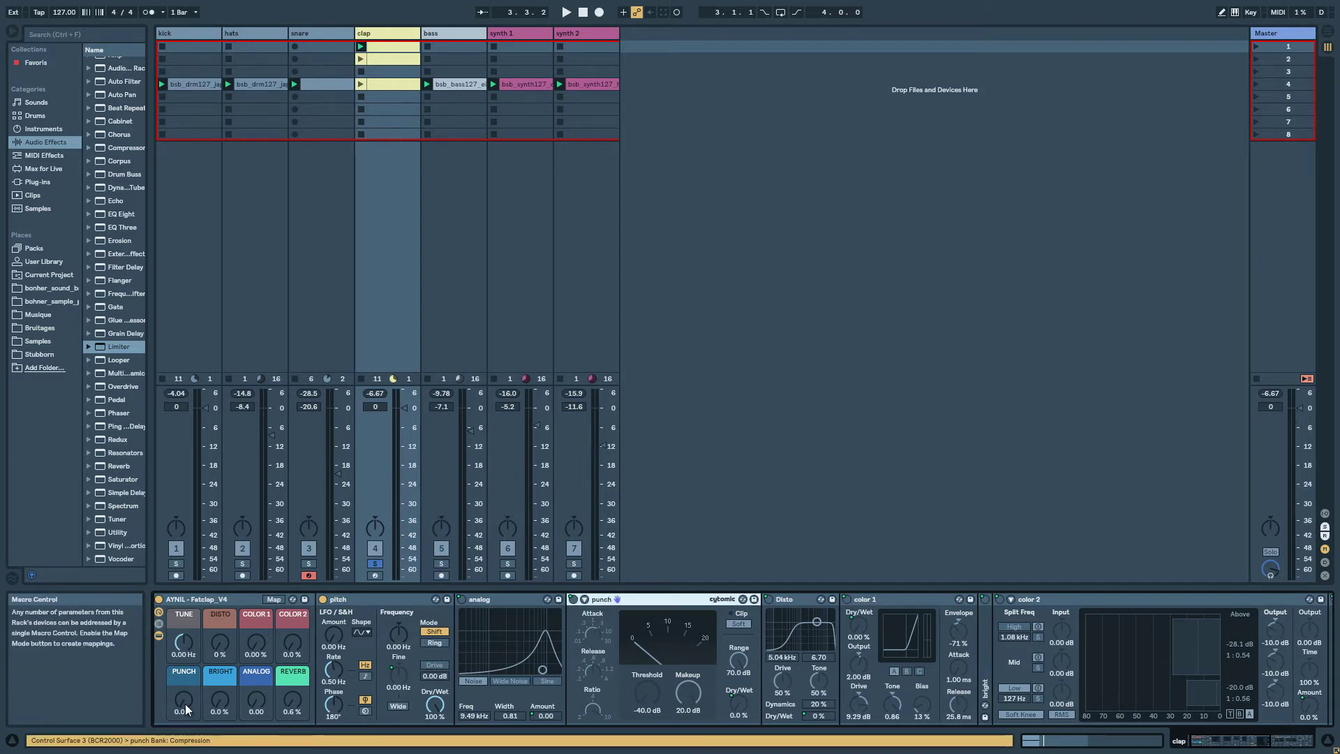
pyautogui.press('space')
pyautogui.moveTo(186, 704); pyautogui.dragTo(185, 688)
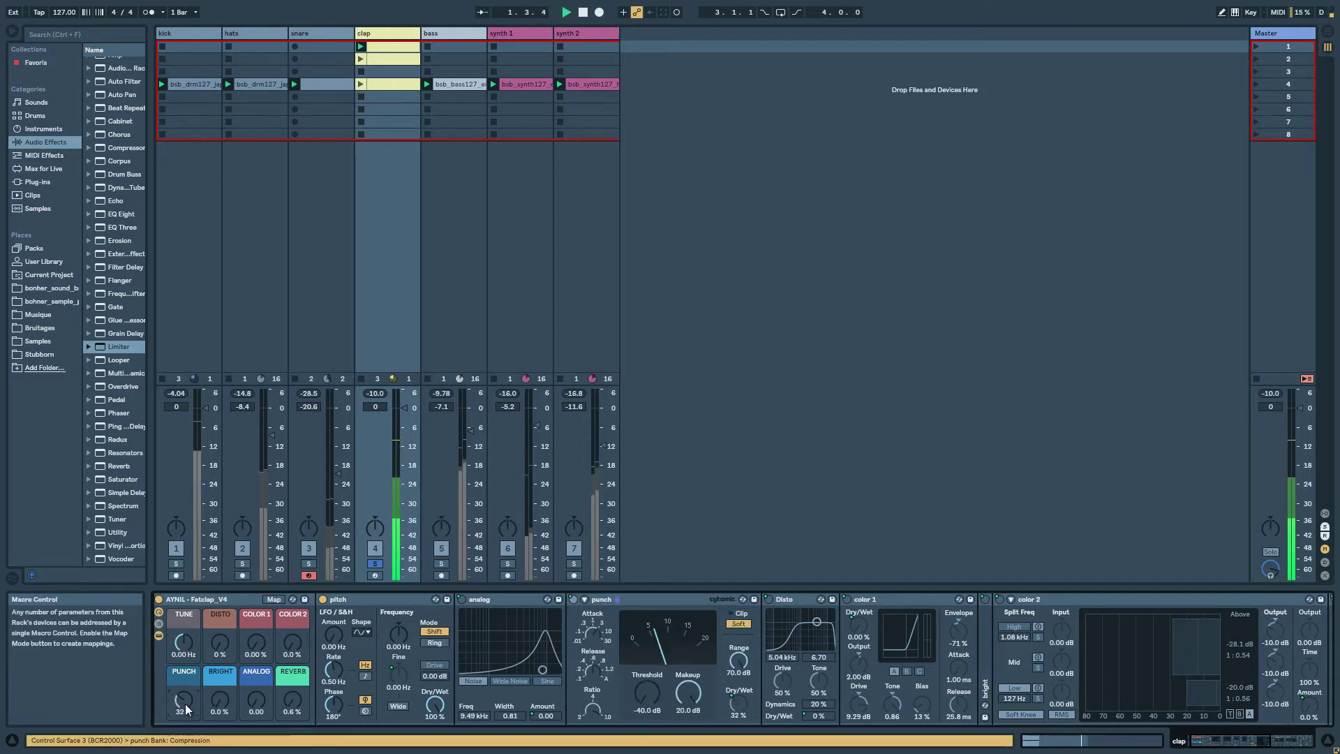
pyautogui.scroll(4, 185, 703)
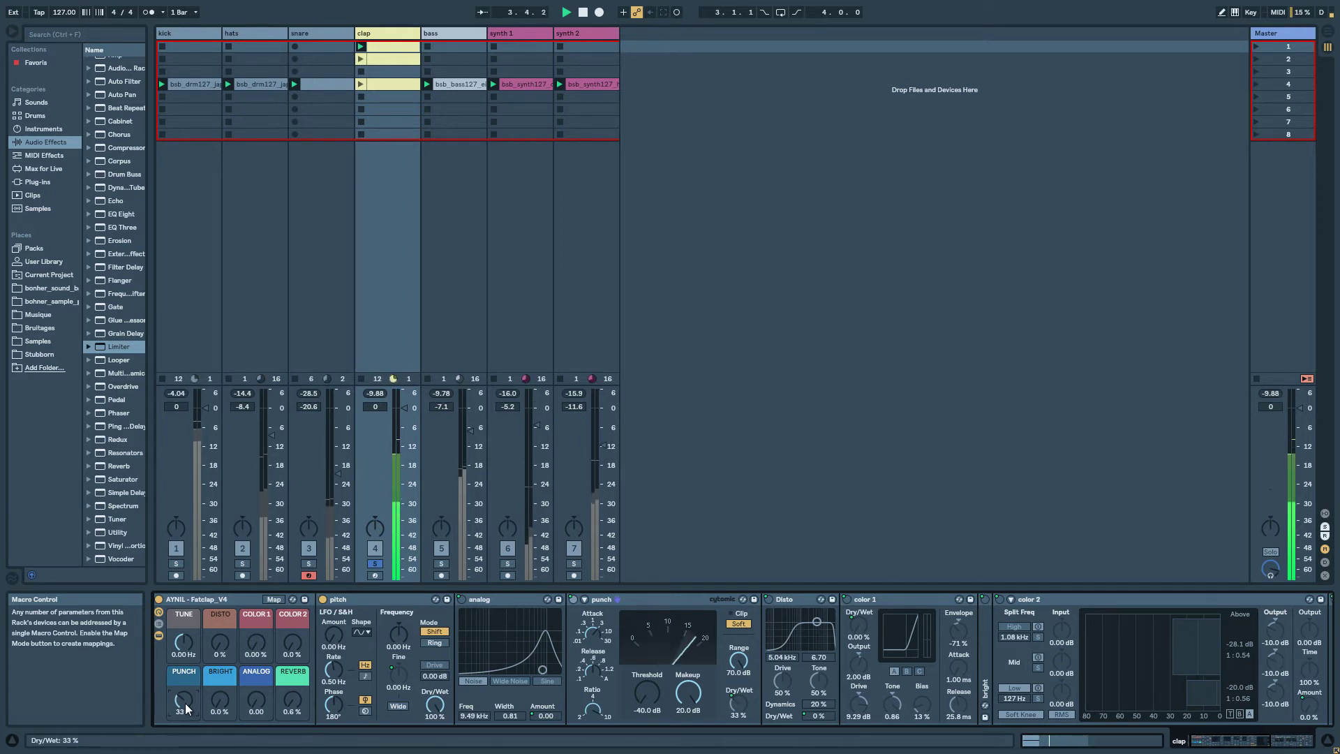
pyautogui.moveTo(185, 703); pyautogui.dragTo(186, 708)
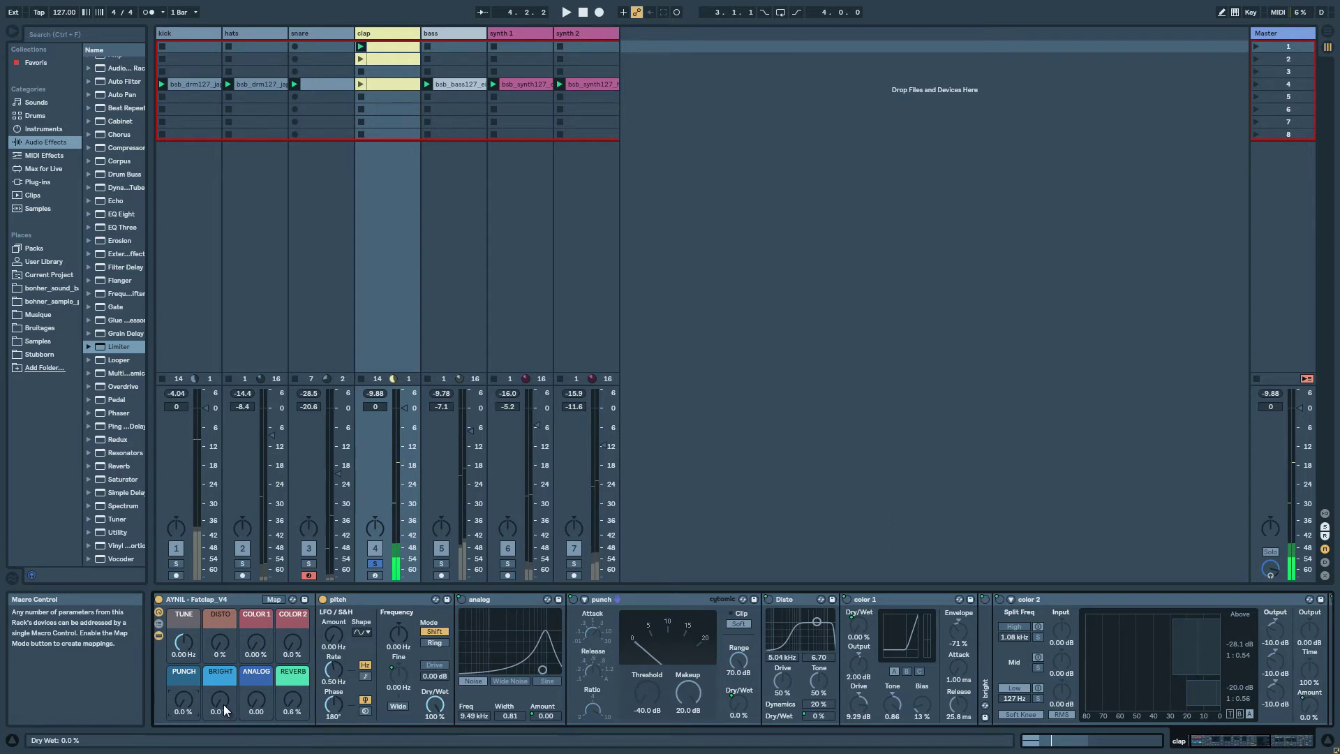
# Unfold the bright device, audition the Bright macro on the playing clap, and return it to 0 %.
pyautogui.doubleClick(983, 639)
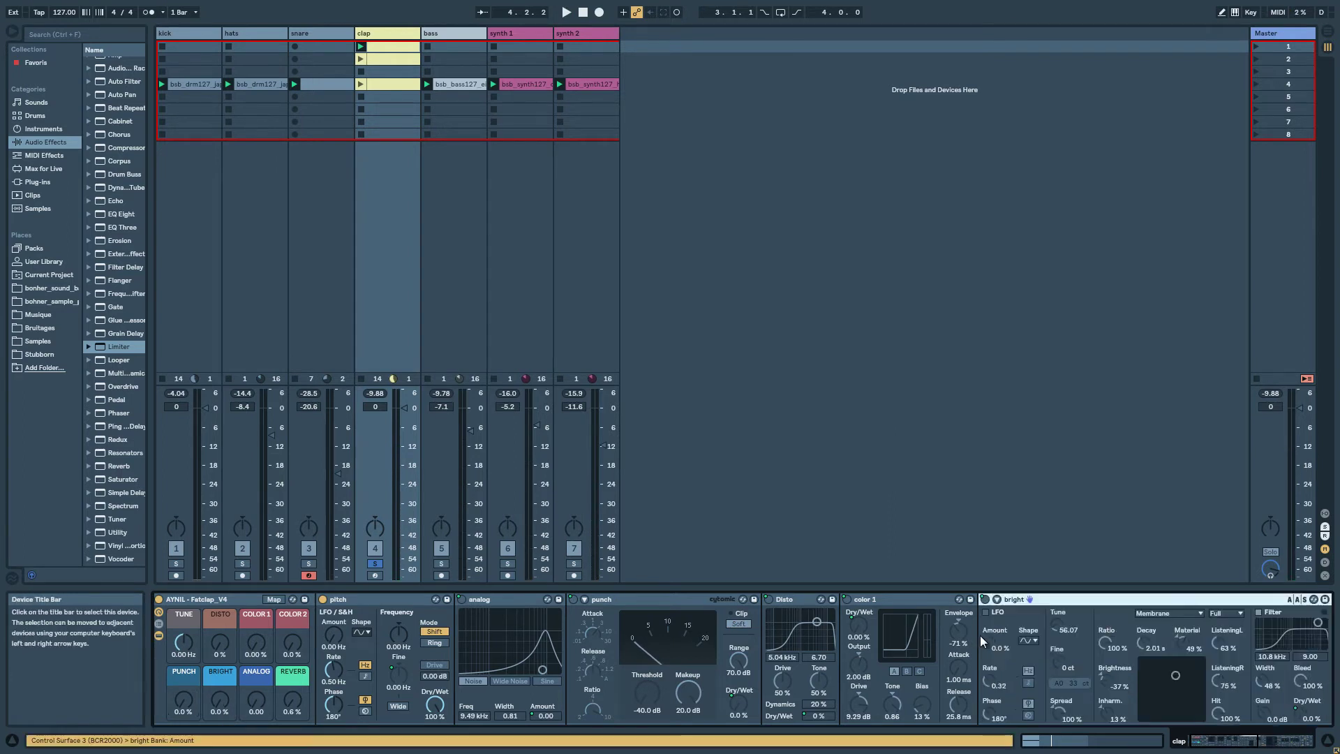
pyautogui.click(222, 703)
pyautogui.press('space')
pyautogui.moveTo(221, 709); pyautogui.dragTo(221, 709)
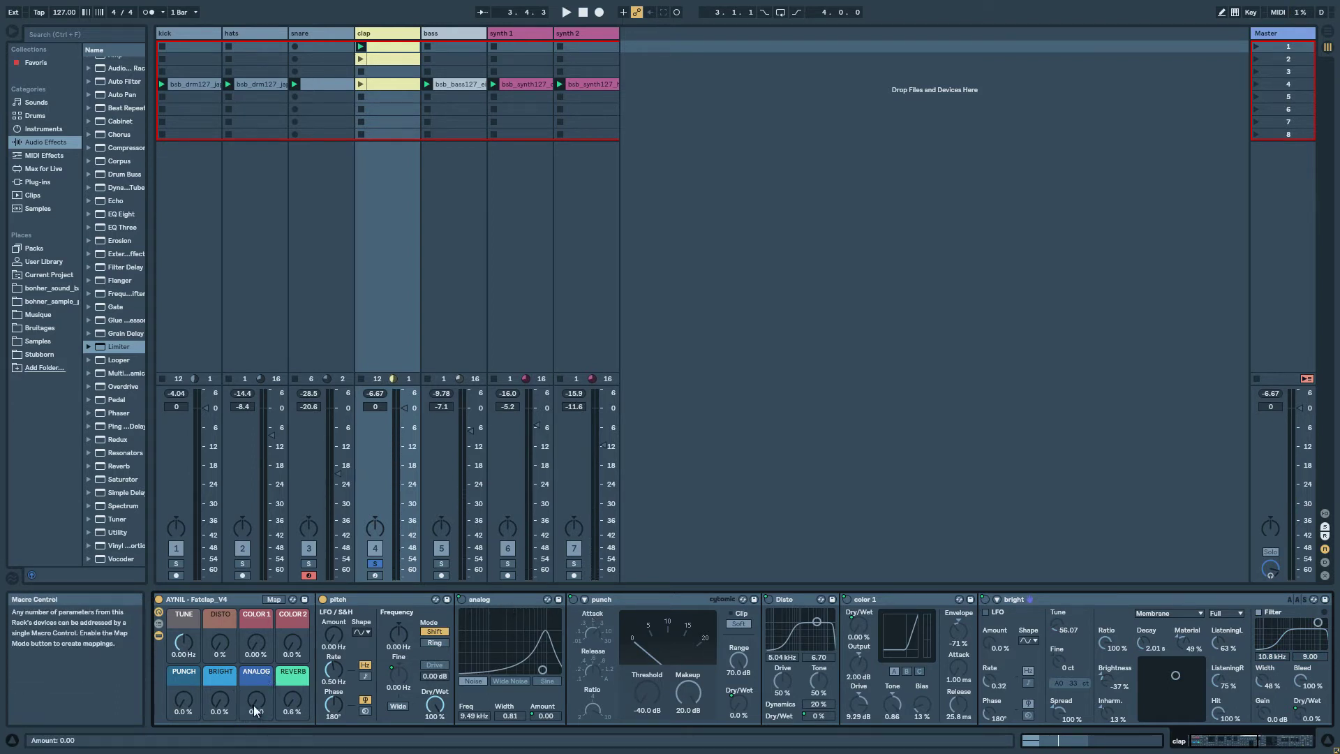
# Raise the Analog macro to 37.5 while the clap plays, lower it gradually, and return it to 0.
pyautogui.press('space')
pyautogui.moveTo(254, 704)
pyautogui.mouseDown()
pyautogui.moveTo(254, 688)
pyautogui.moveTo(255, 704)
pyautogui.mouseUp()
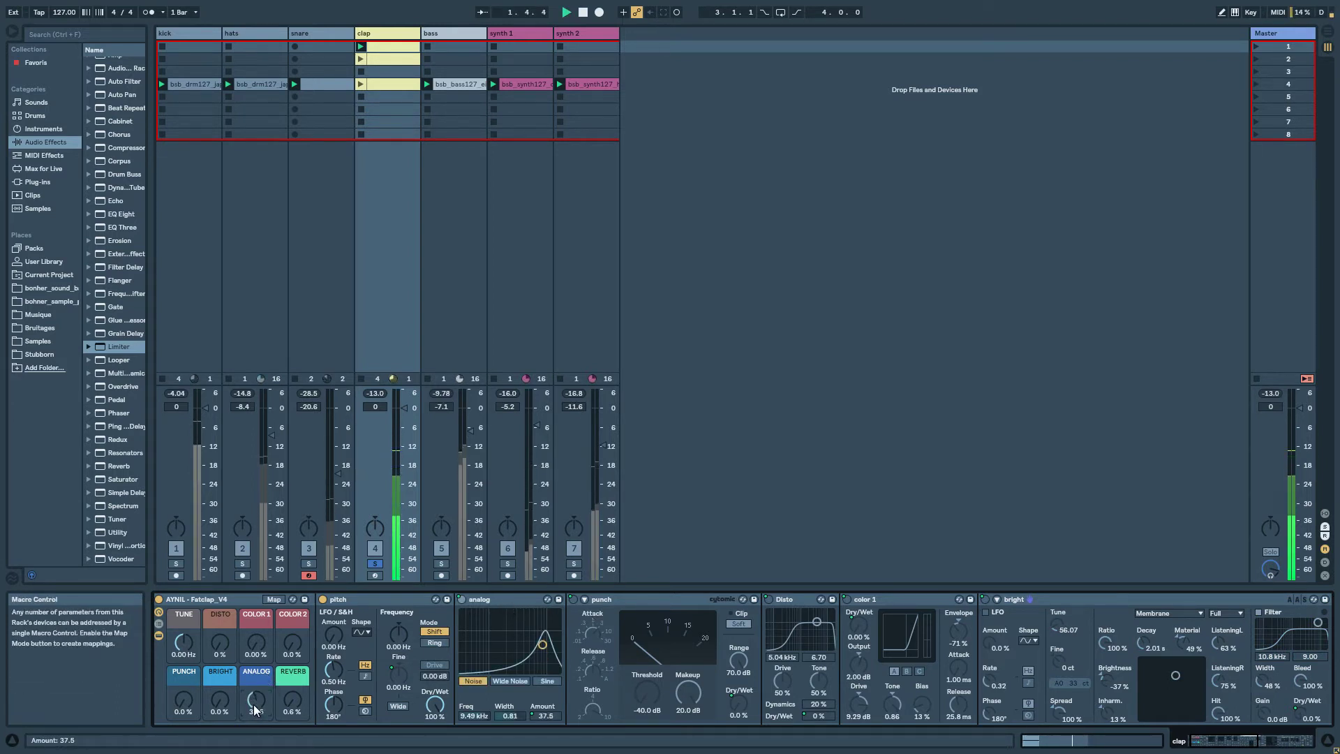
pyautogui.scroll(-5, 253, 705)
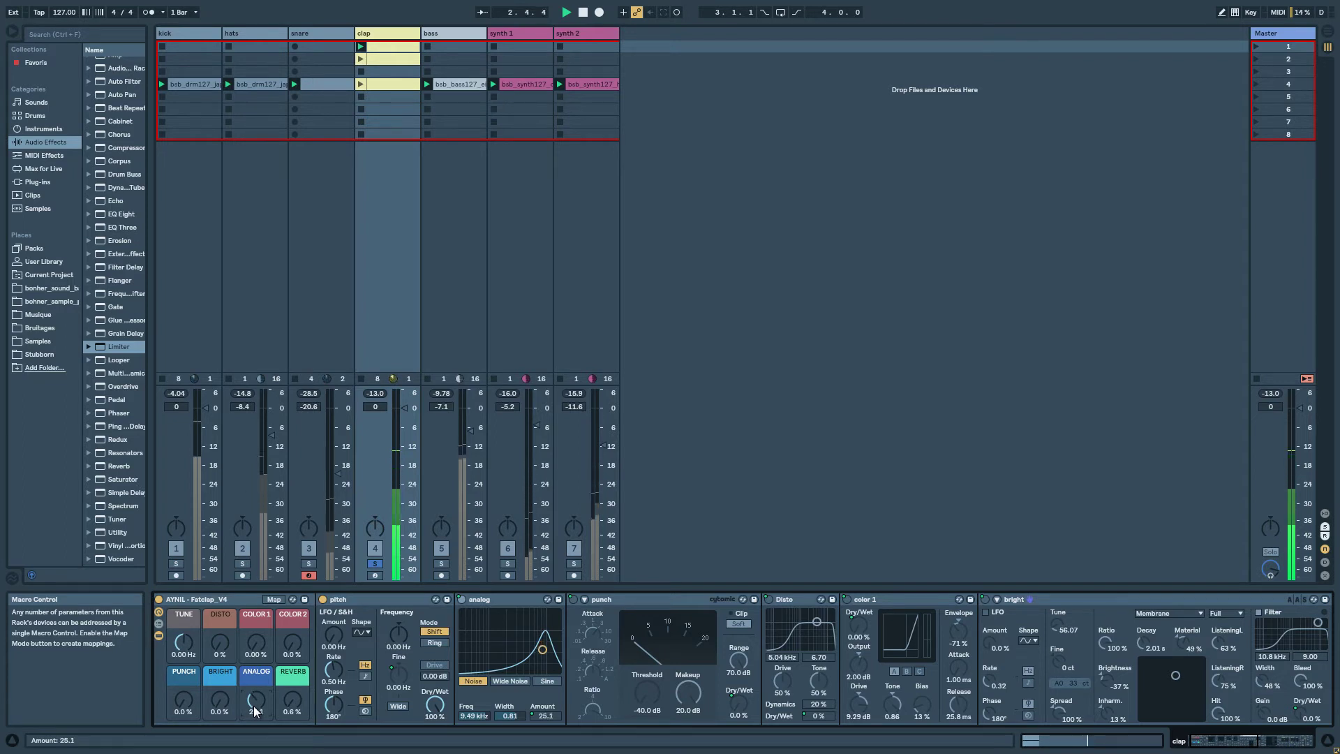
pyautogui.scroll(-2, 254, 706)
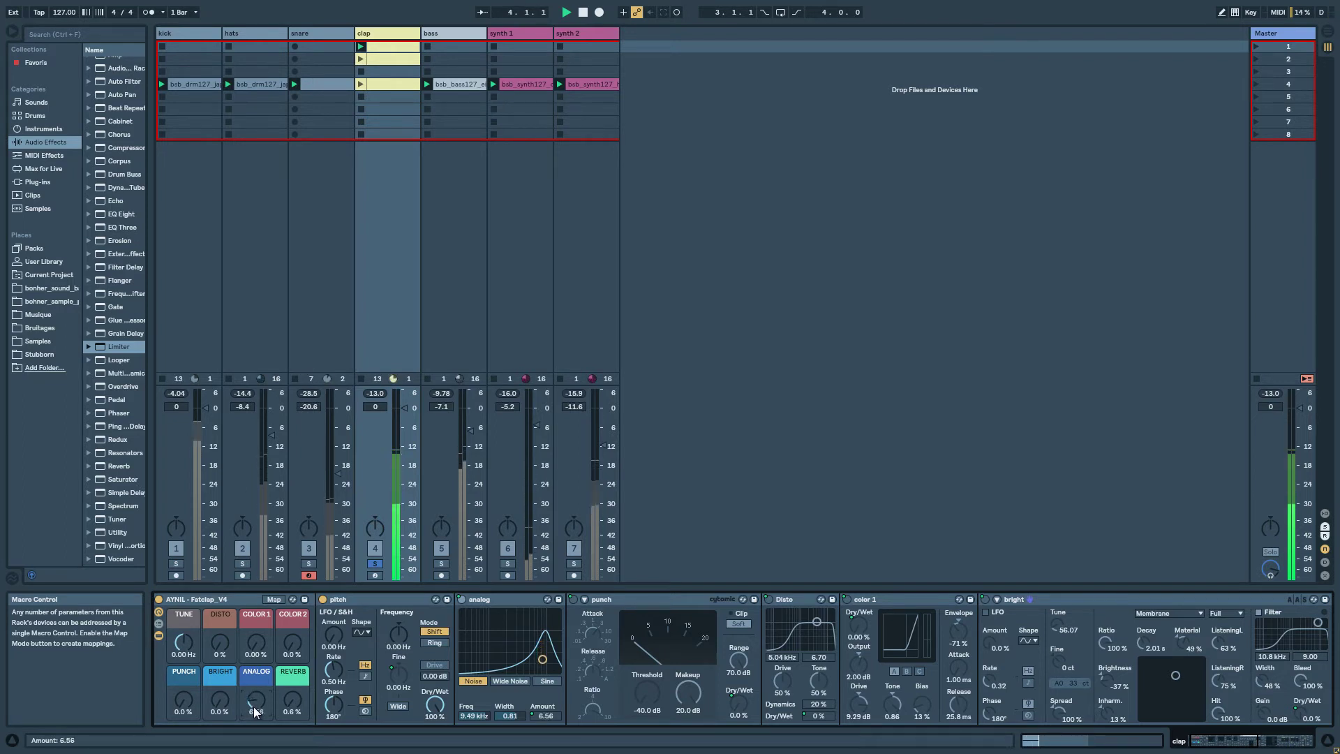
pyautogui.scroll(-5, 254, 706)
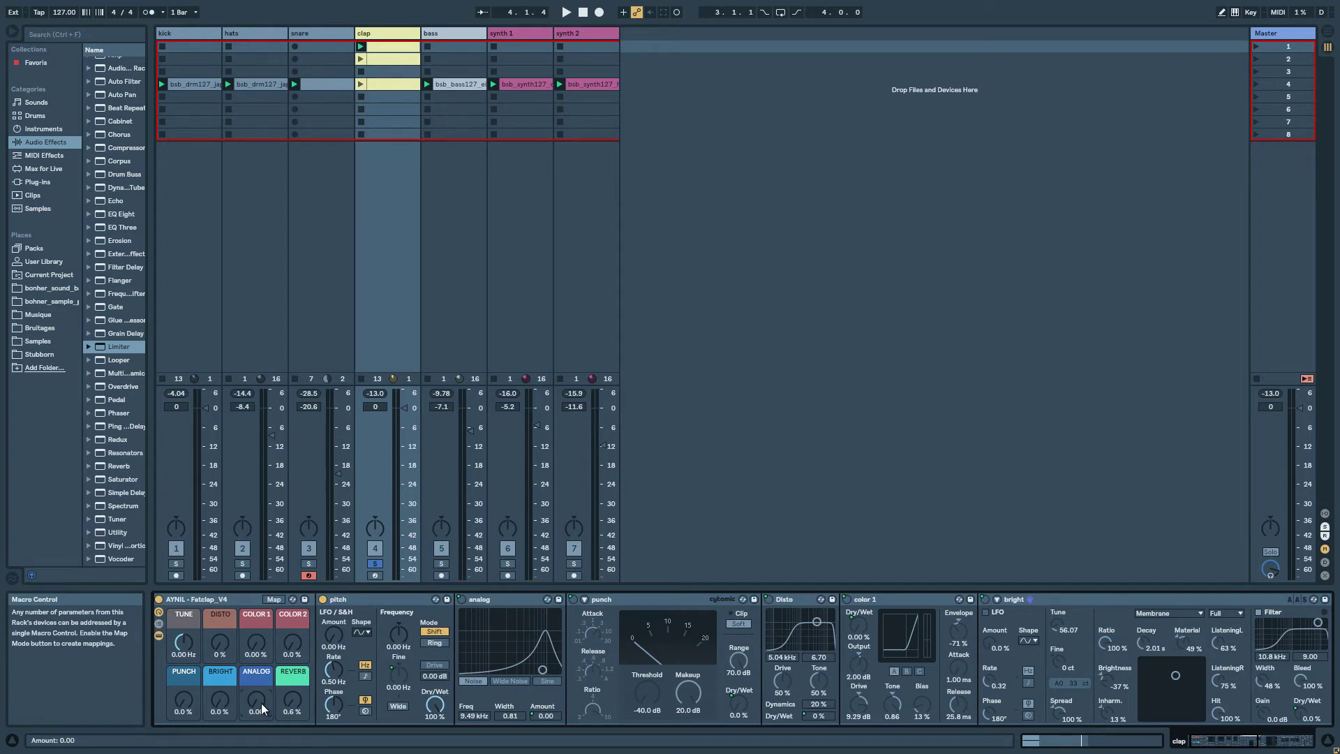
# Play the clap while raising and lowering the Reverb macro, and bring it down to 0 %.
pyautogui.press('space')
pyautogui.scroll(5, 290, 710)
pyautogui.scroll(-5, 290, 711)
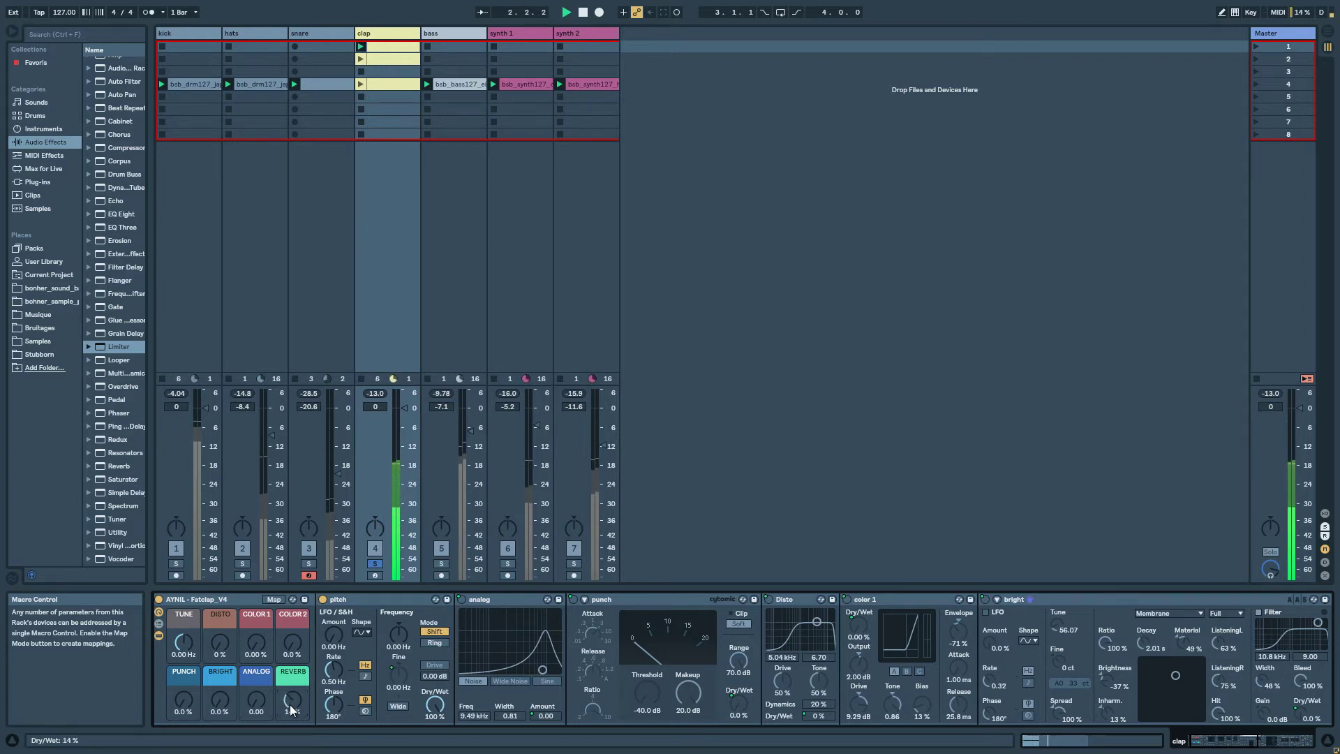
# Examine the reverb, Limiter and Utility devices at the end of the rack's device chain.
pyautogui.click(161, 634)
pyautogui.click(162, 635)
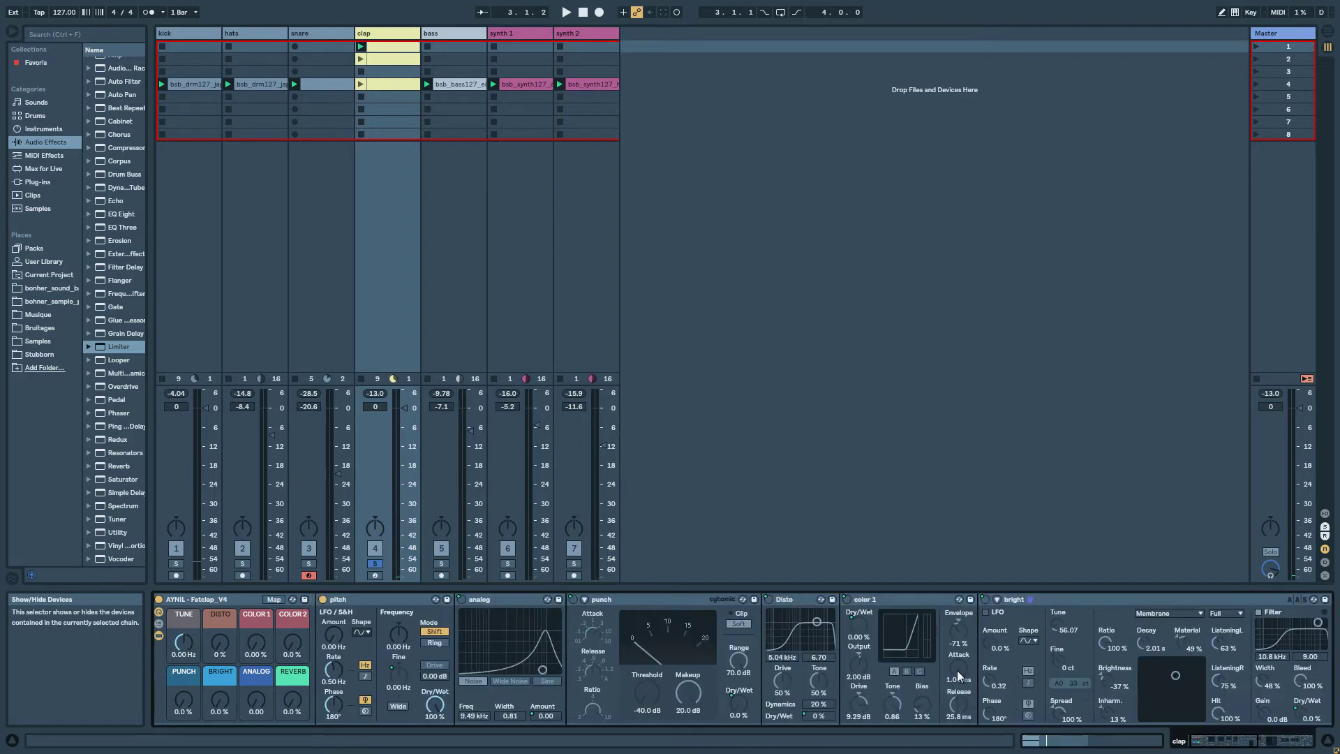
pyautogui.click(1258, 737)
pyautogui.moveTo(1259, 738); pyautogui.dragTo(1293, 738)
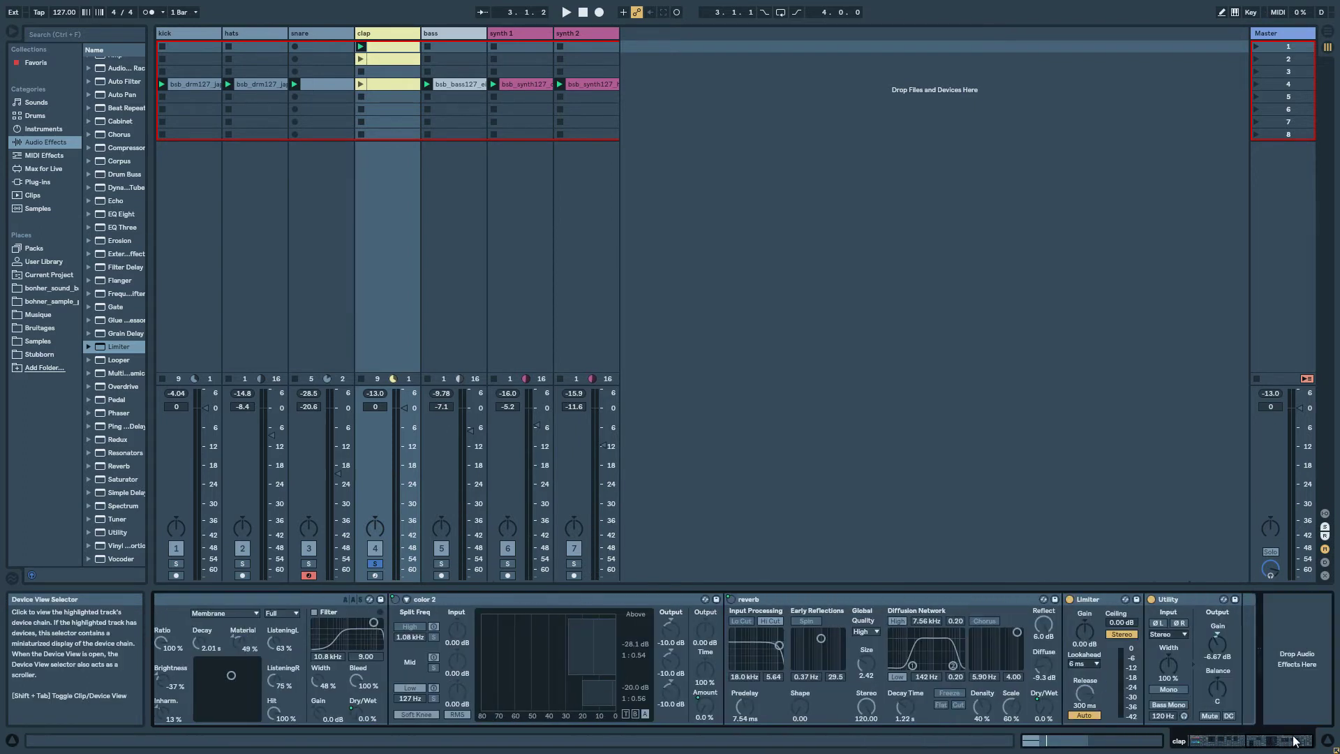
pyautogui.click(1094, 602)
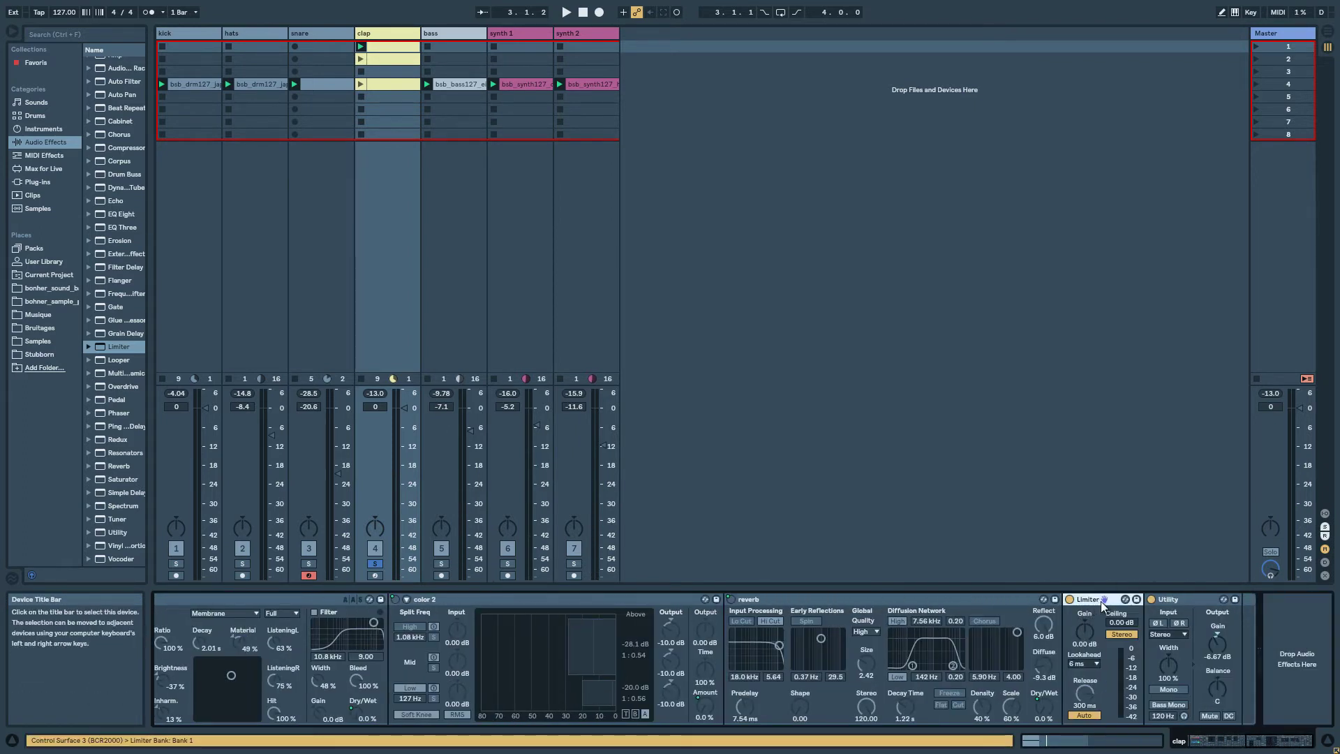
pyautogui.moveTo(1256, 744)
pyautogui.mouseDown()
pyautogui.moveTo(1236, 745)
pyautogui.moveTo(1256, 745)
pyautogui.mouseUp()
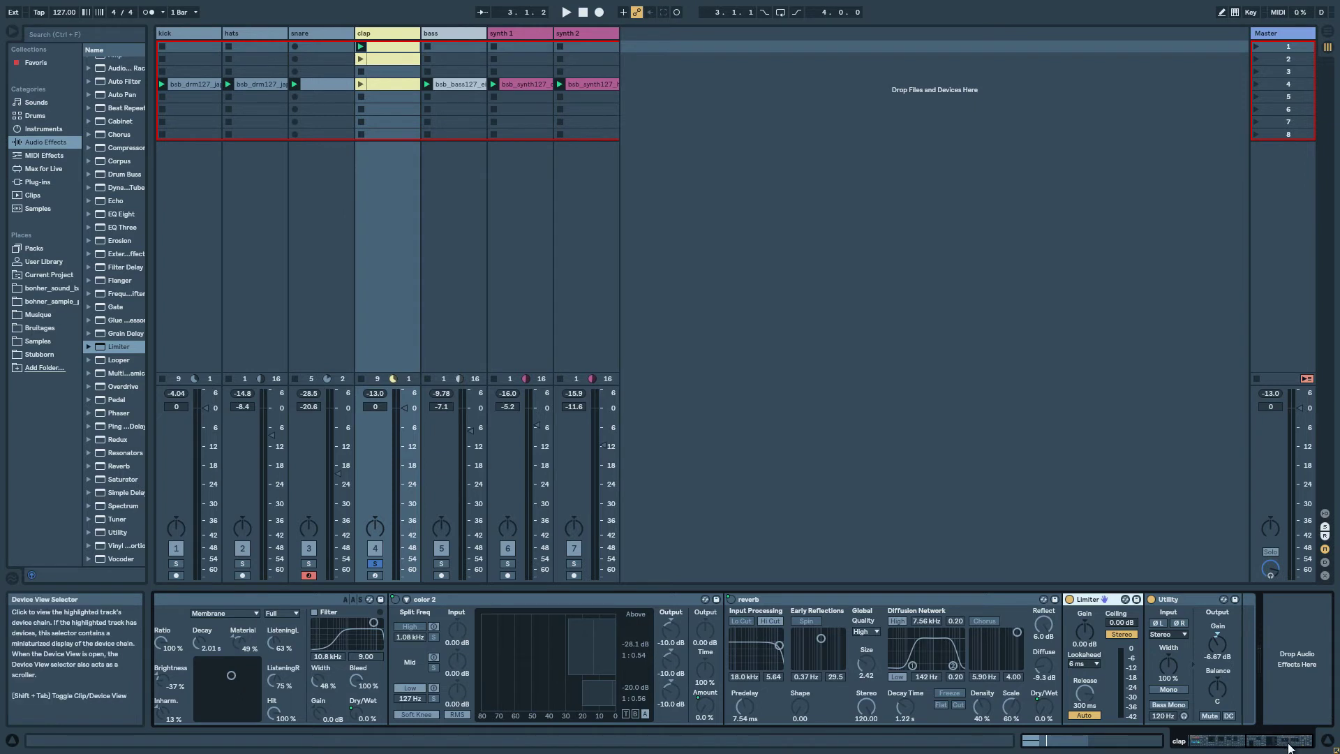
# Hide the rack's devices so only the macros show, and play the clap with all effects at 0.
pyautogui.click(1226, 746)
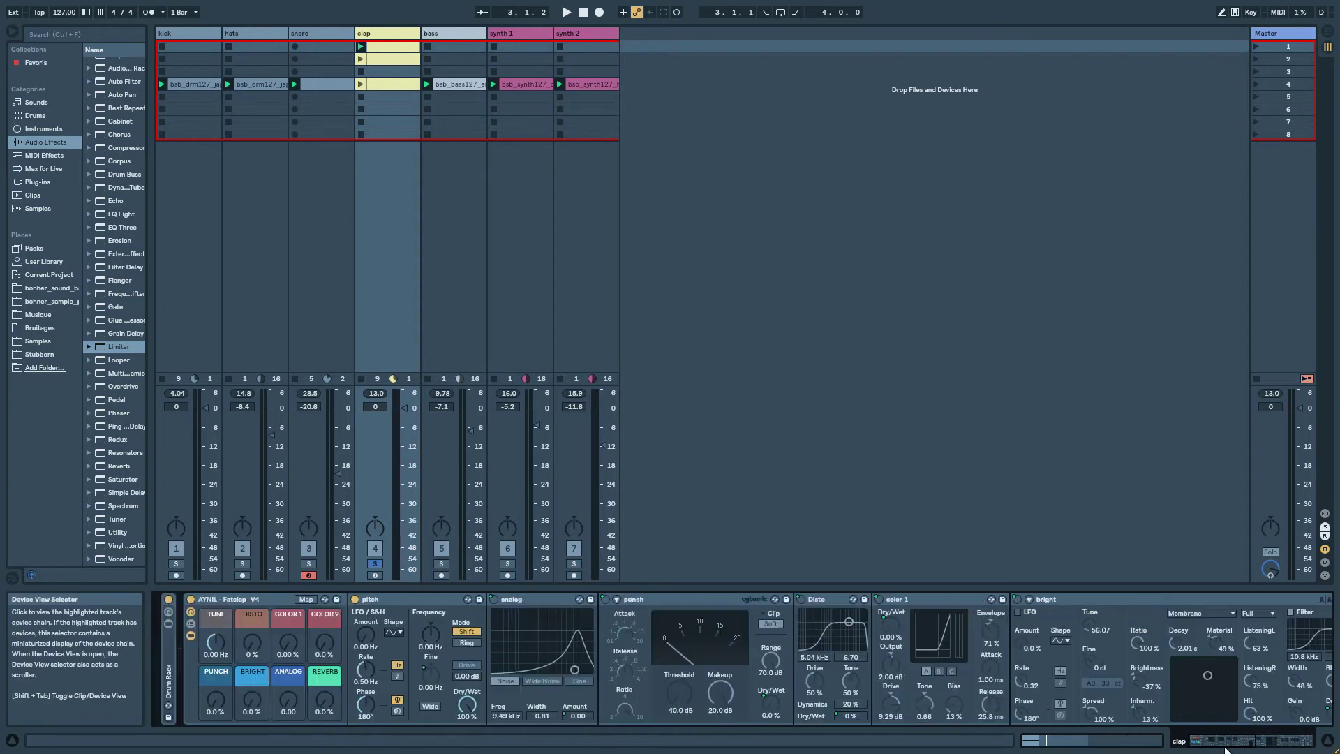
pyautogui.click(190, 638)
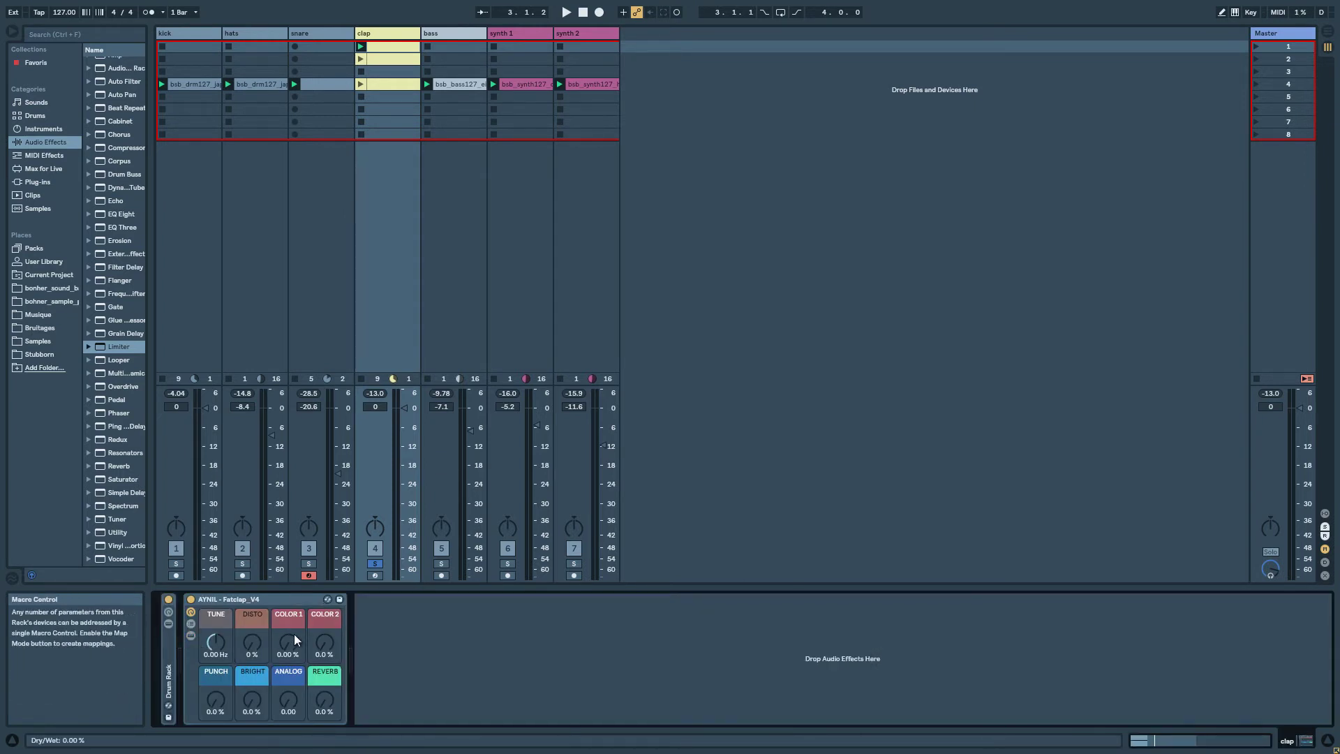
pyautogui.press('space')
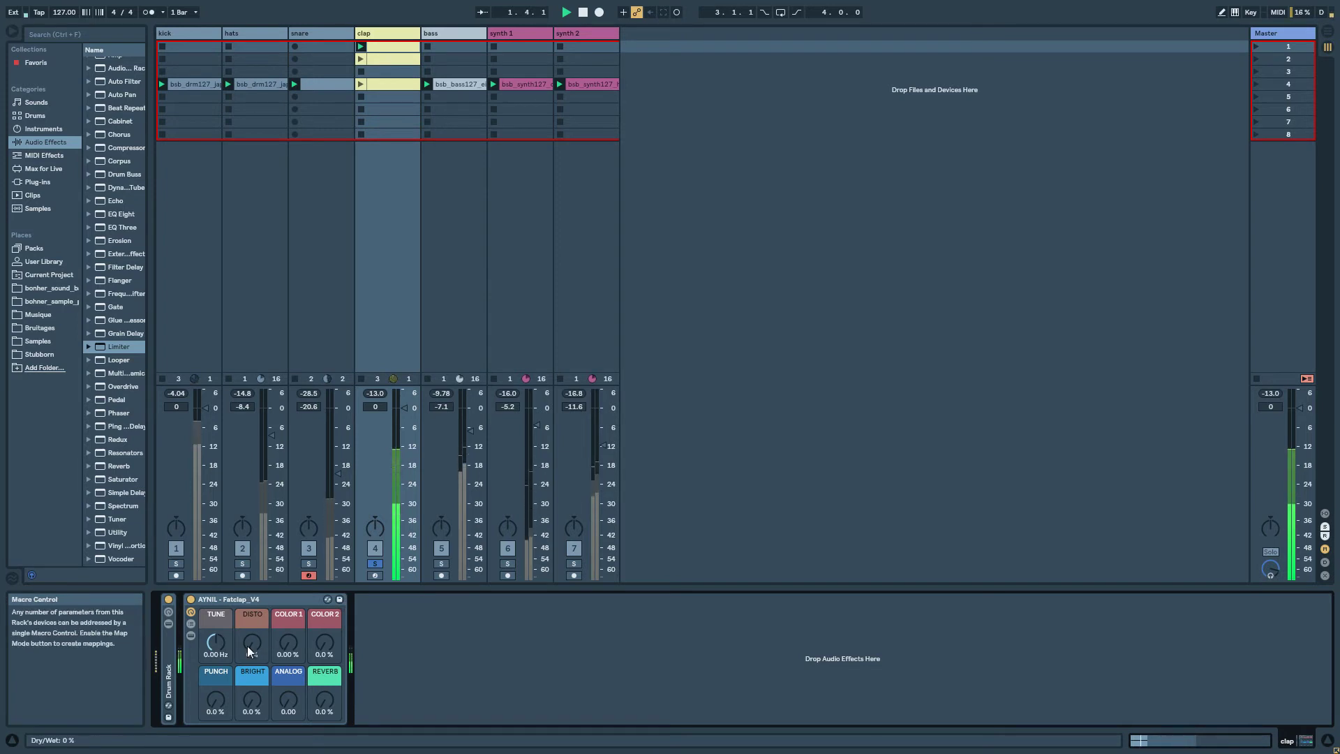
pyautogui.press('space')
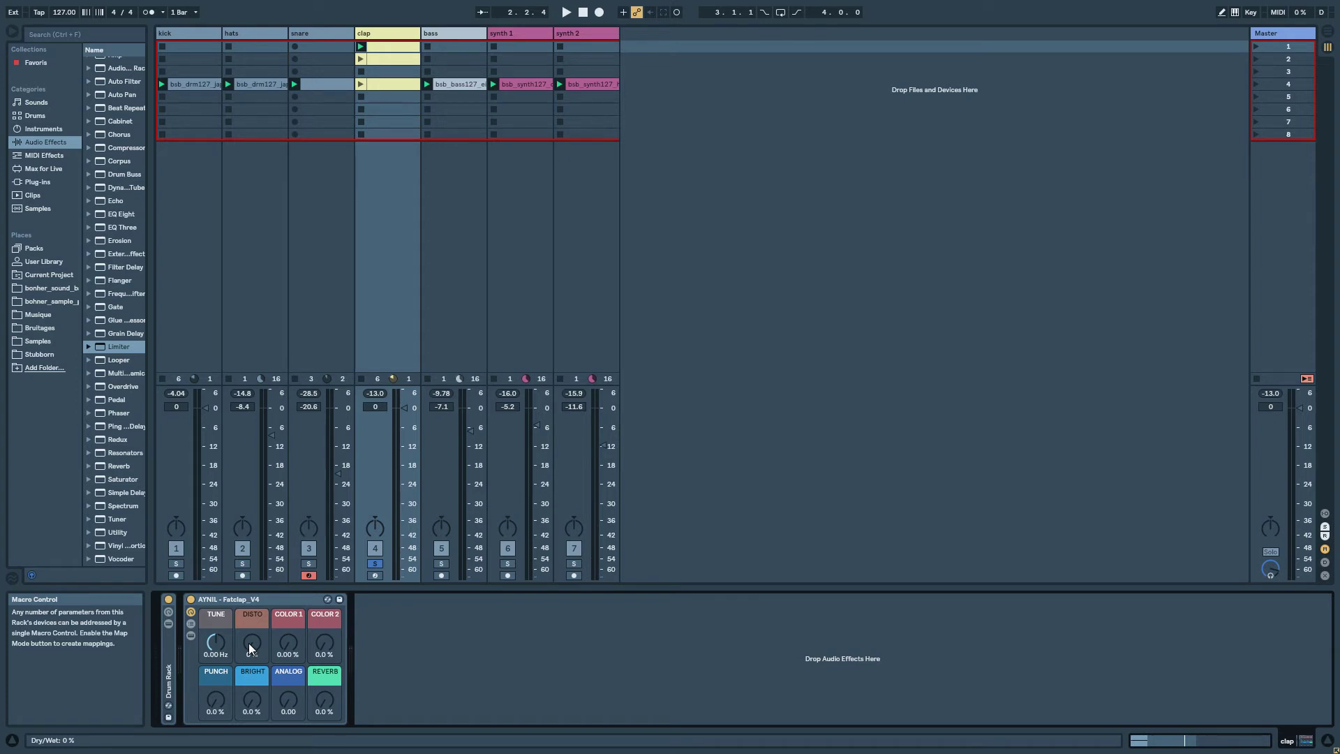
# While the clap plays, set Color 2 to 39 %, Punch to 33 %, Bright to 17 % and Reverb to 2.8 %.
pyautogui.press('space')
pyautogui.moveTo(325, 644); pyautogui.dragTo(322, 644)
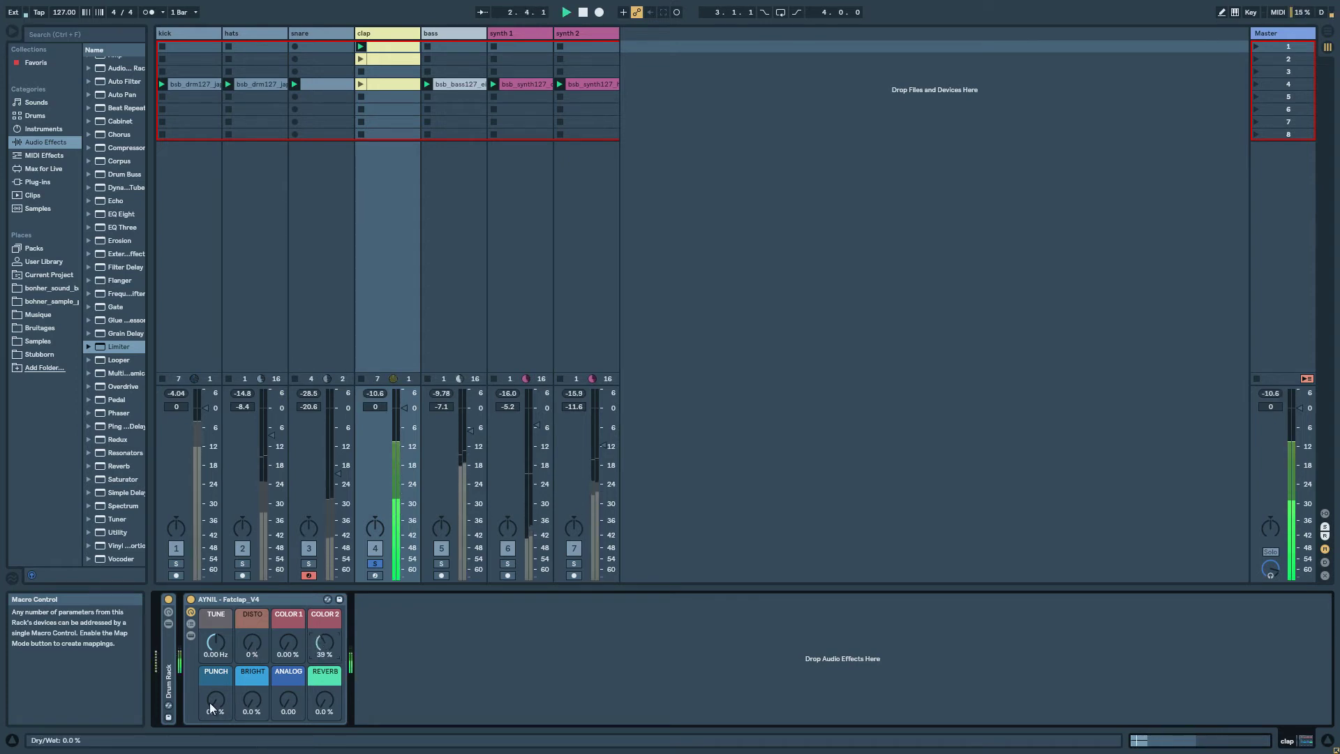
pyautogui.moveTo(209, 703); pyautogui.dragTo(253, 700)
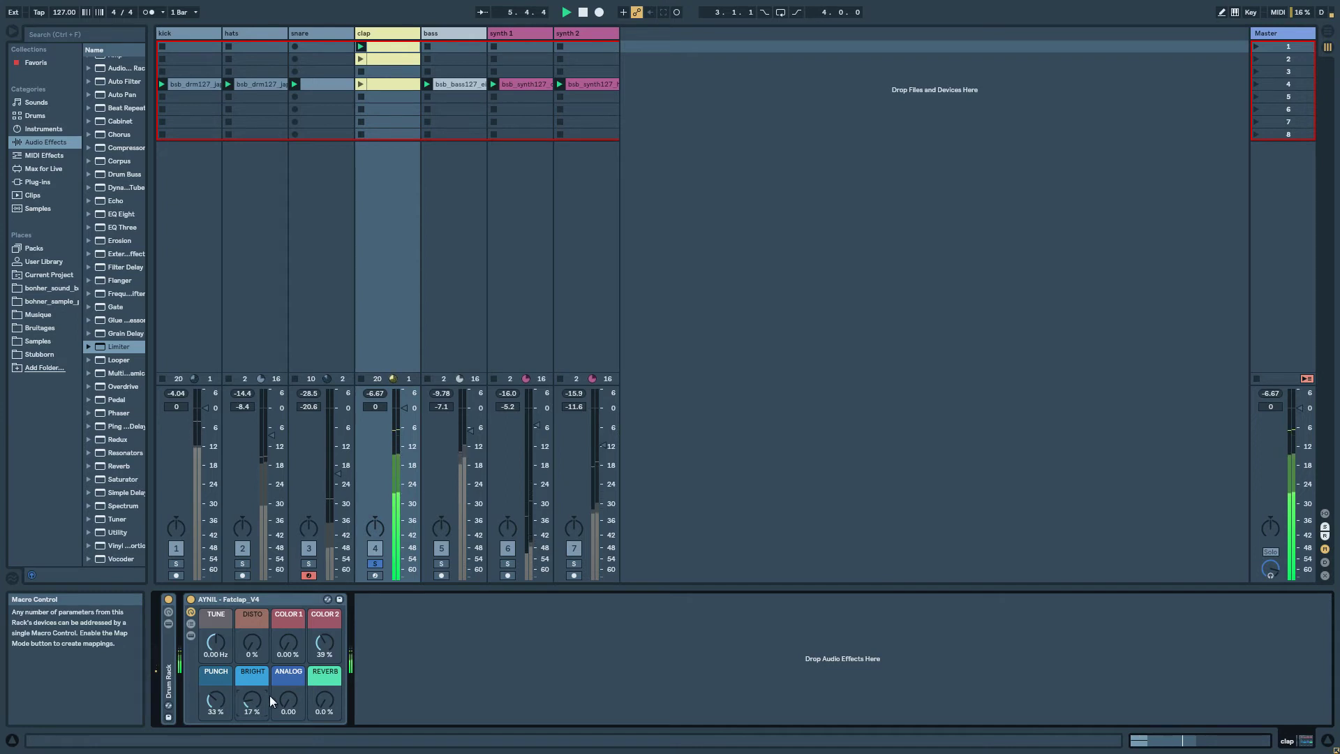
pyautogui.moveTo(339, 700); pyautogui.dragTo(339, 696)
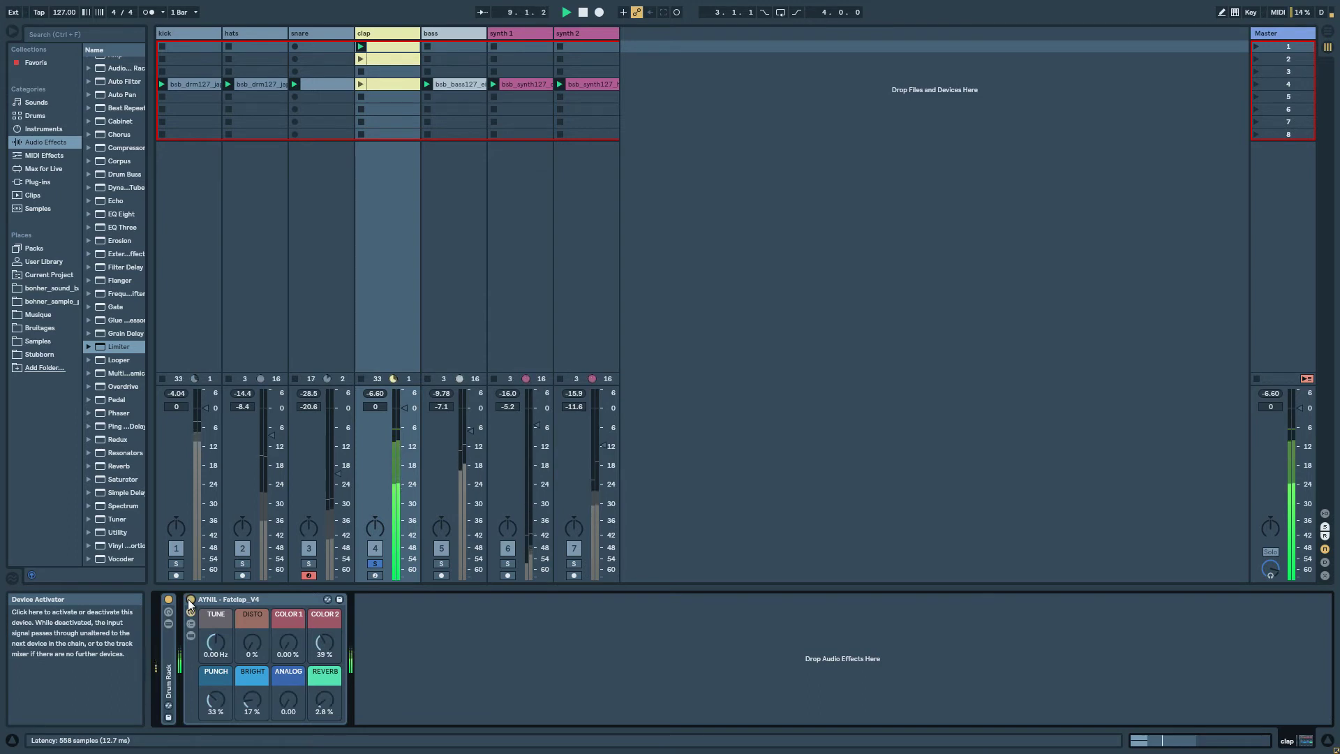
# Show the devices inside the Fatclap_V4 rack and select the Utility at the end of the chain.
pyautogui.click(191, 636)
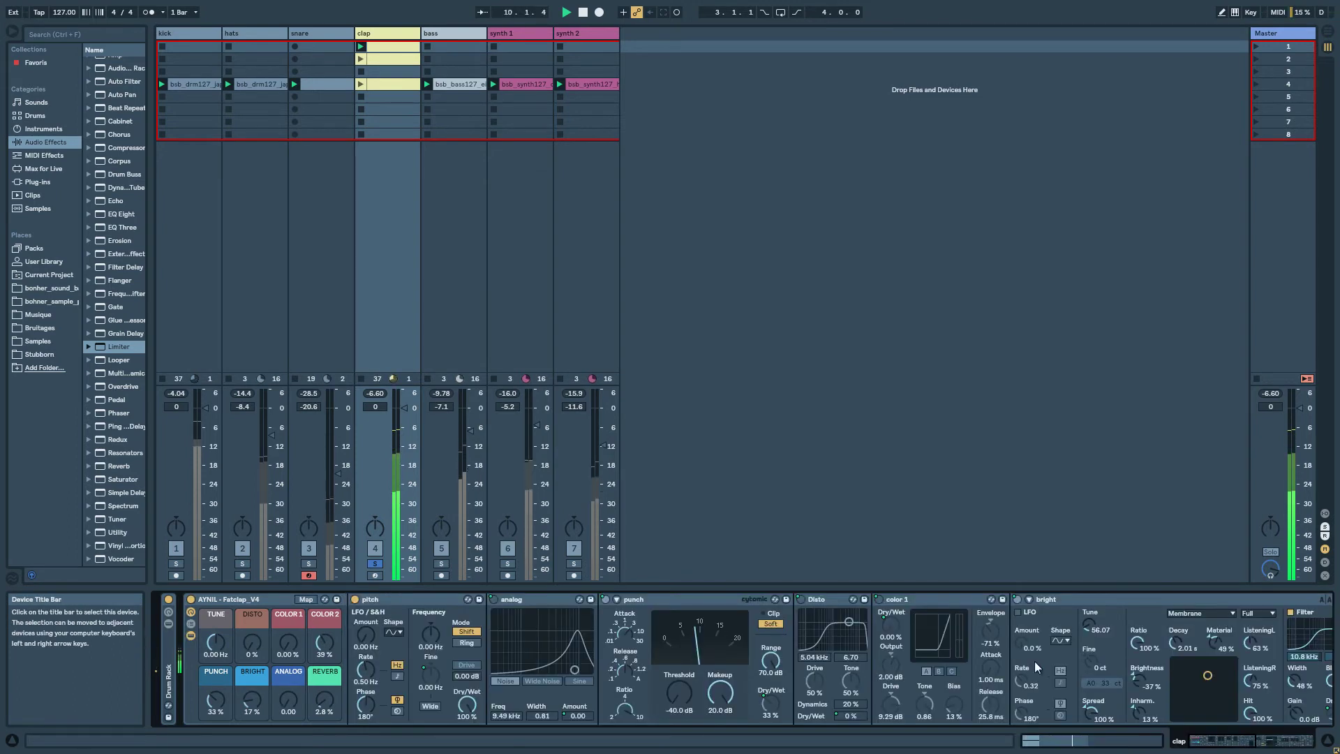
pyautogui.moveTo(1211, 740); pyautogui.dragTo(1310, 743)
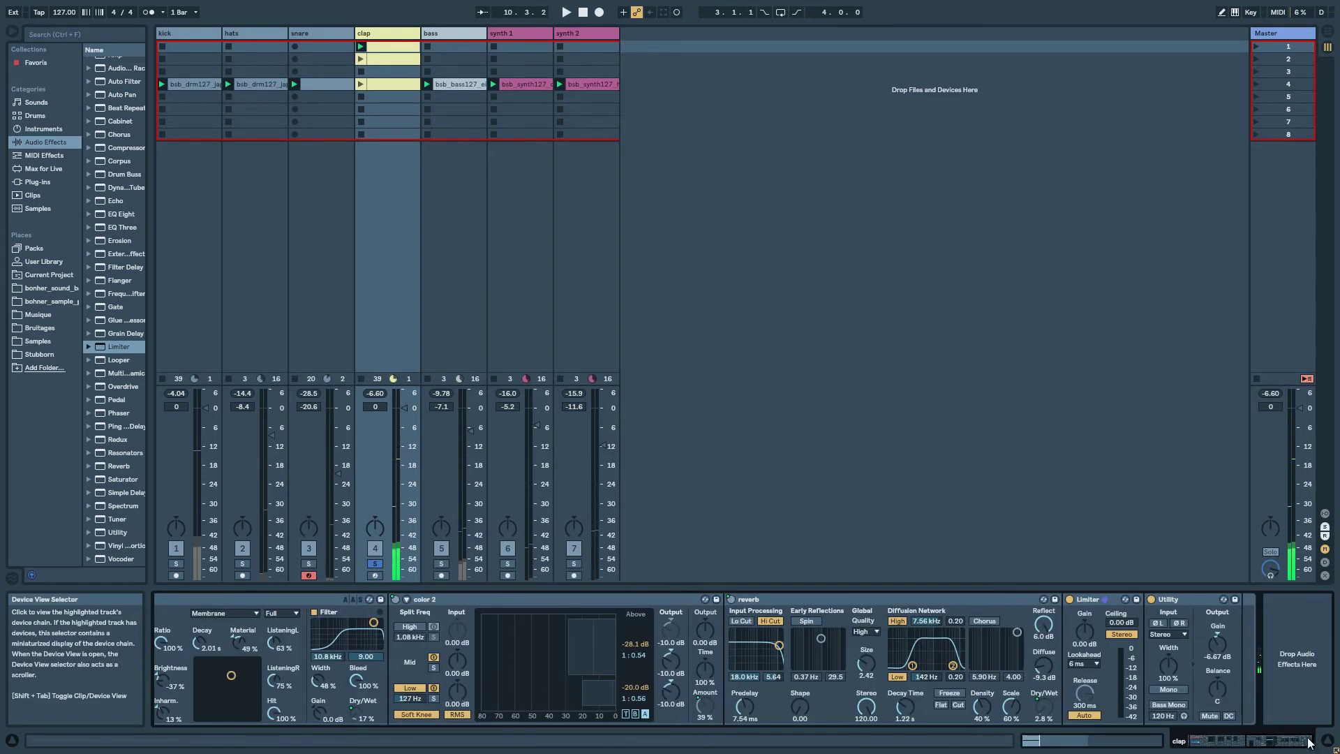
pyautogui.click(1191, 604)
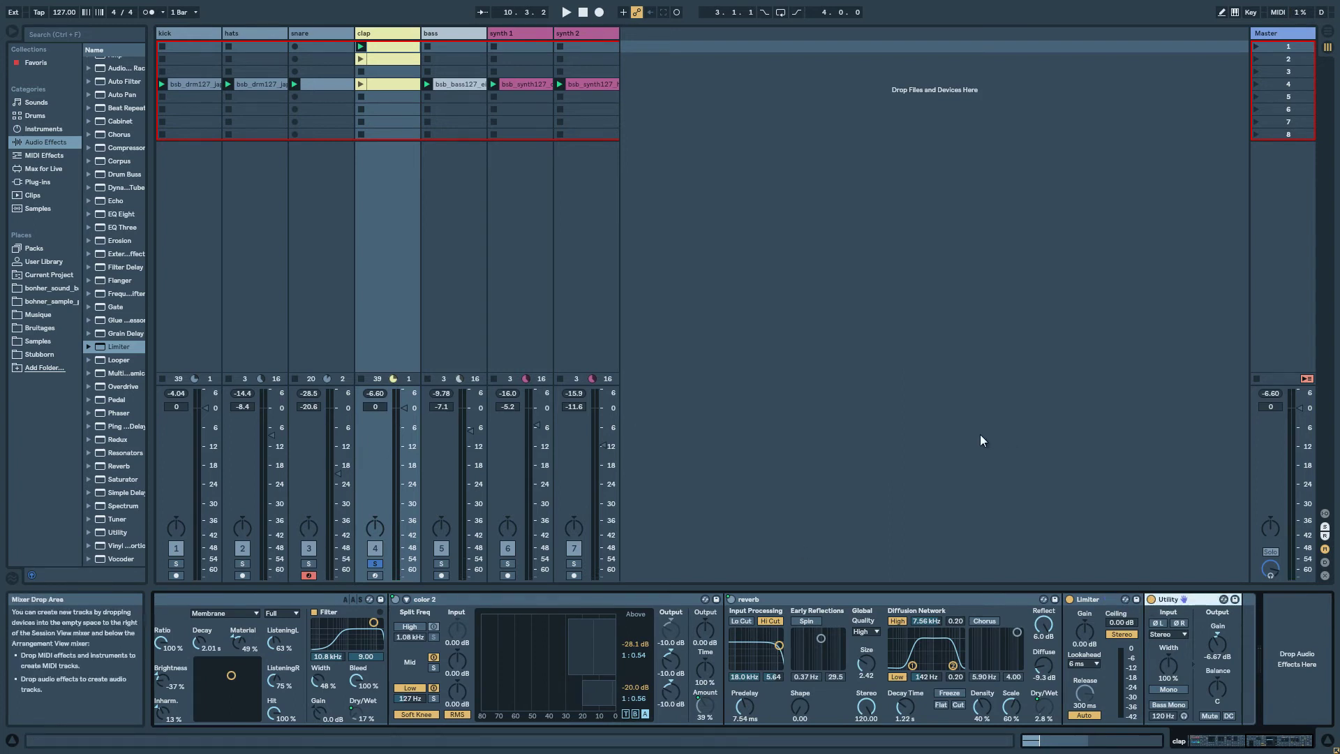
# Reset the clap track's peak level and compare the clap with the Utility bypassed and active, leaving it on.
pyautogui.press('0')
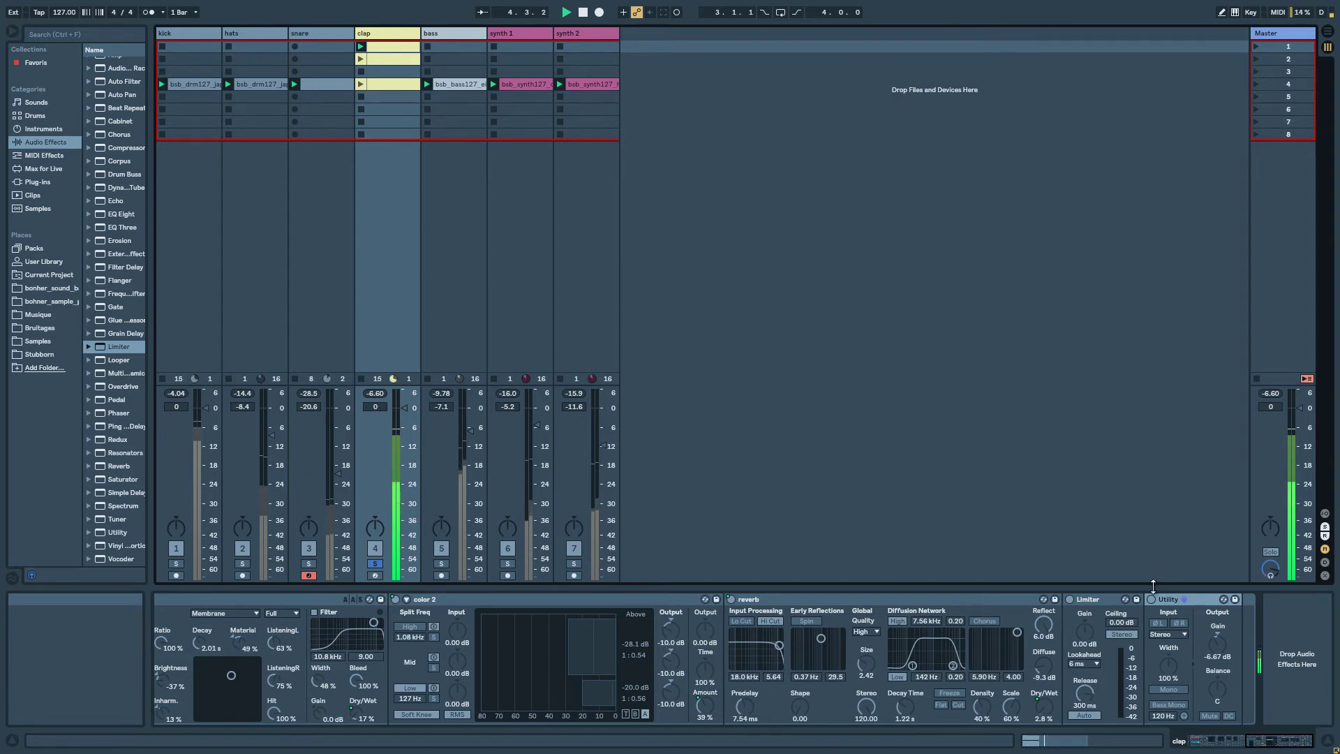
pyautogui.click(381, 394)
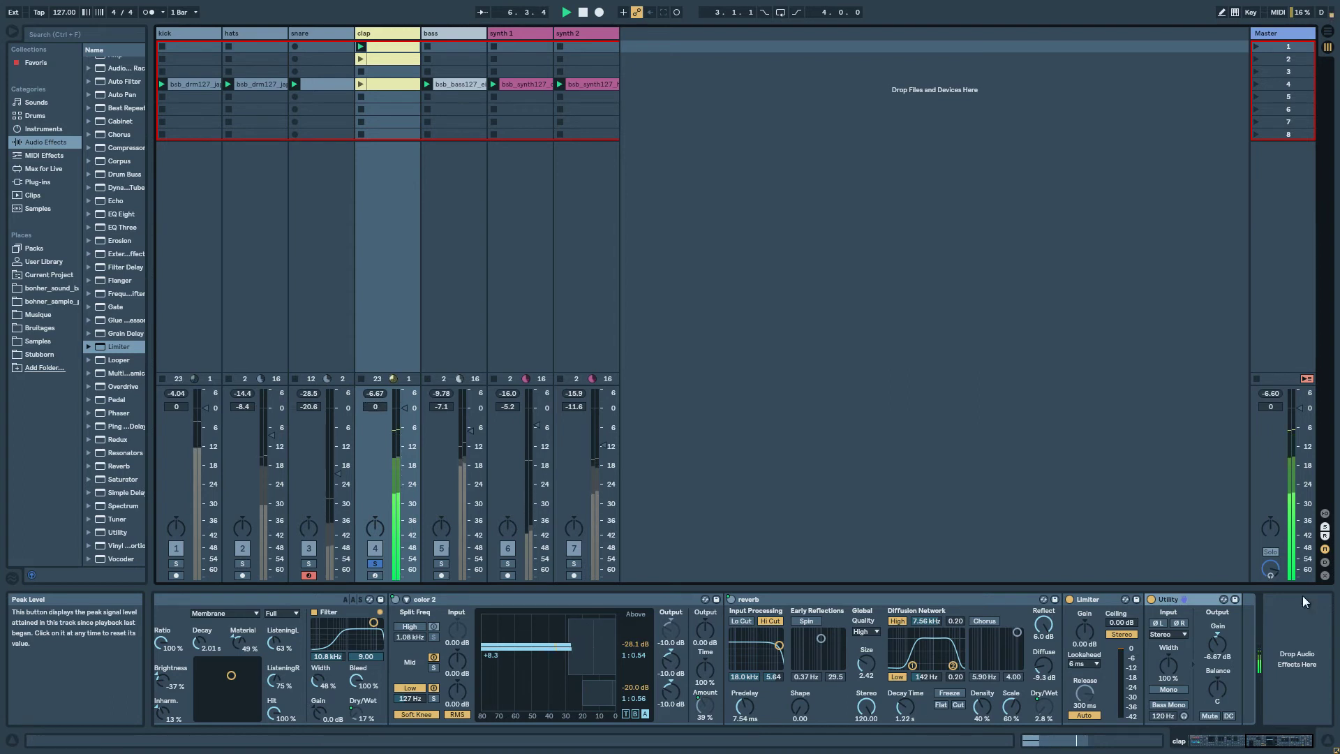
pyautogui.click(1153, 600)
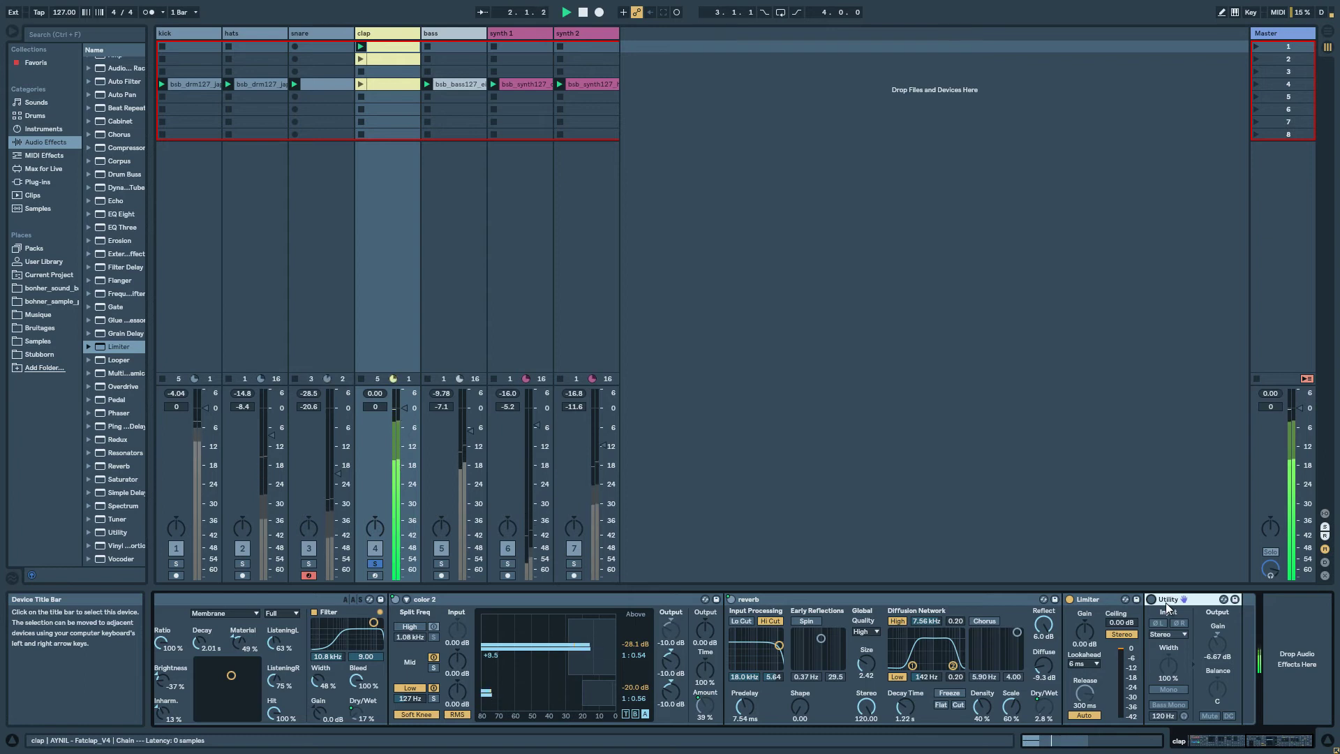
pyautogui.press('space')
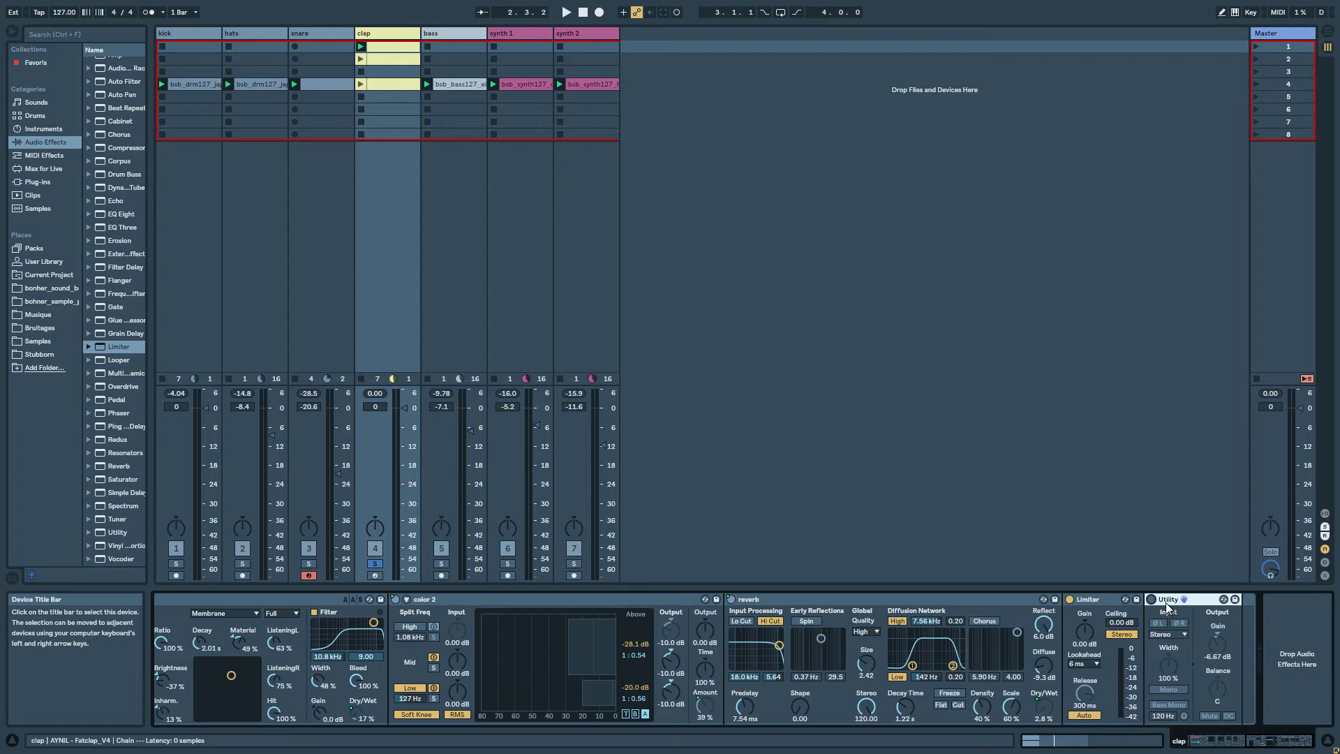
pyautogui.click(1151, 599)
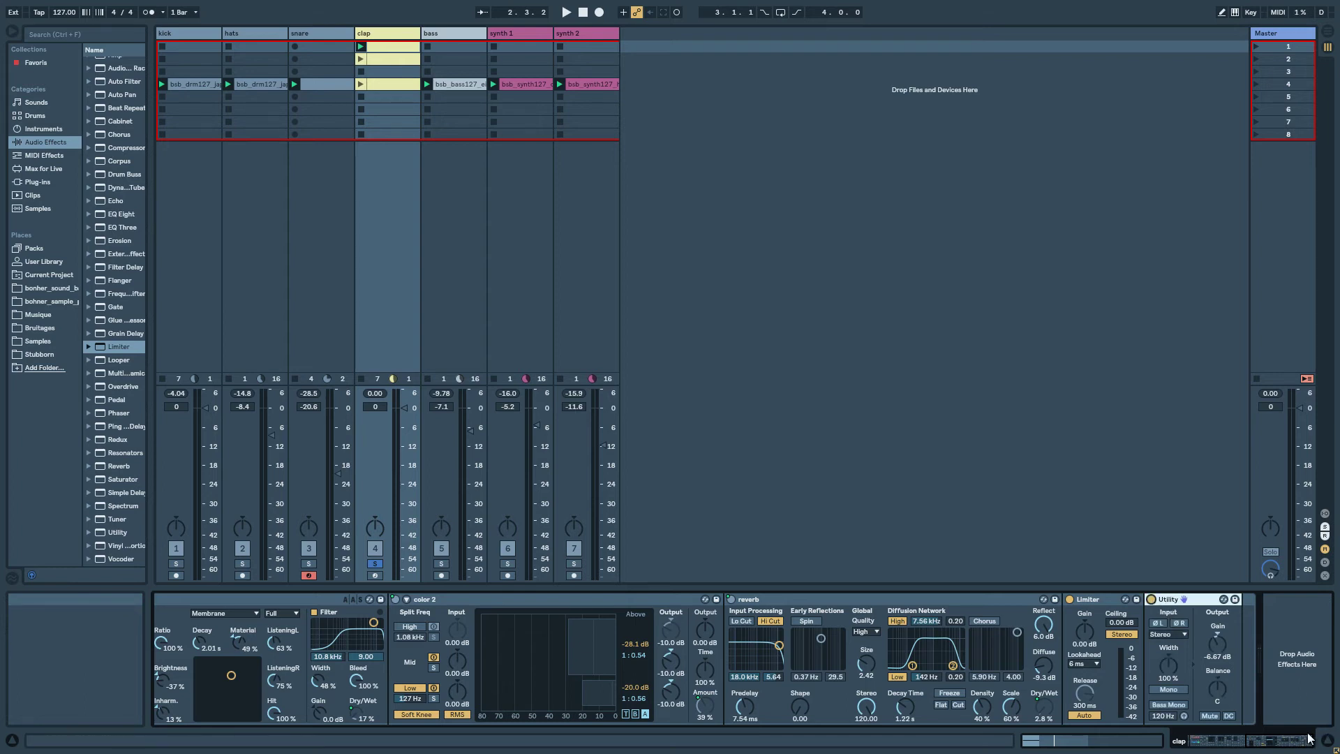
pyautogui.press('space')
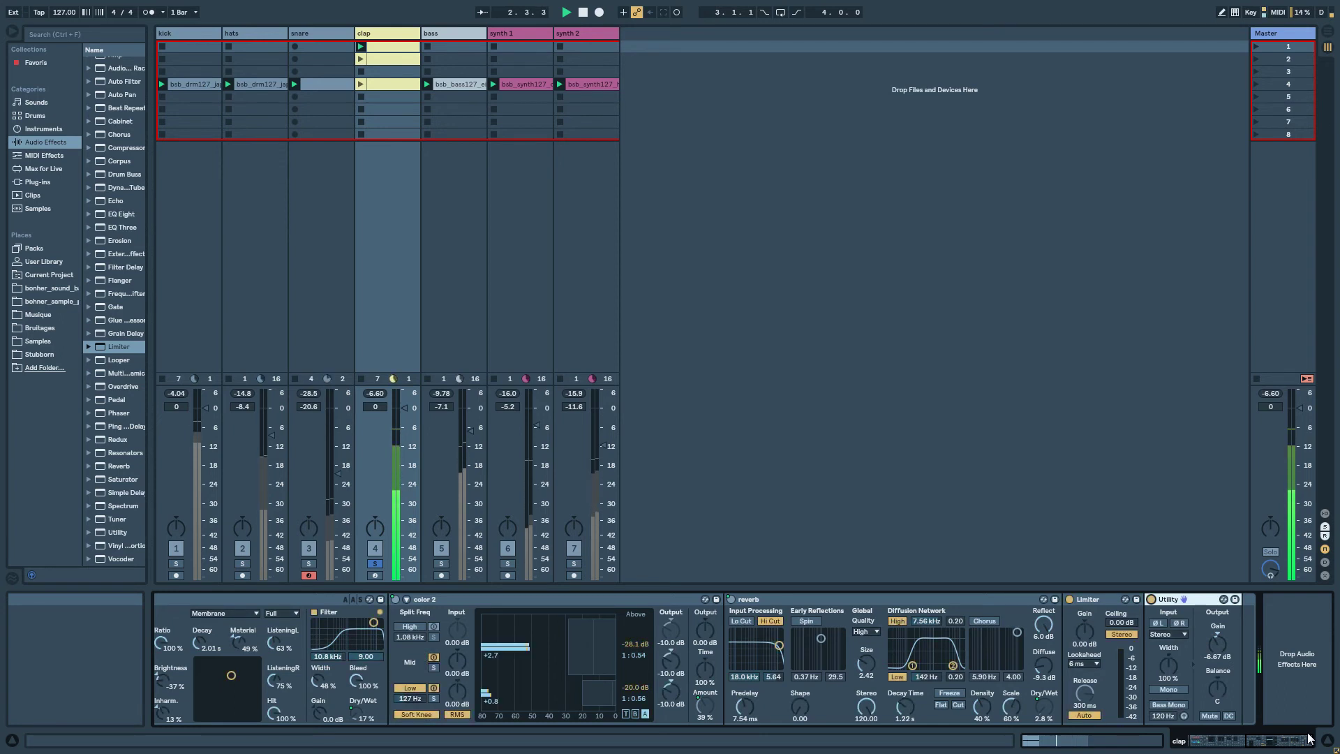
# Hide the rack's devices and set Disto to 11 %, Color 1 to 47.2 %, Color 2 to 46 %, Bright to 24 % and Analog to 34.8.
pyautogui.click(1201, 739)
pyautogui.click(190, 636)
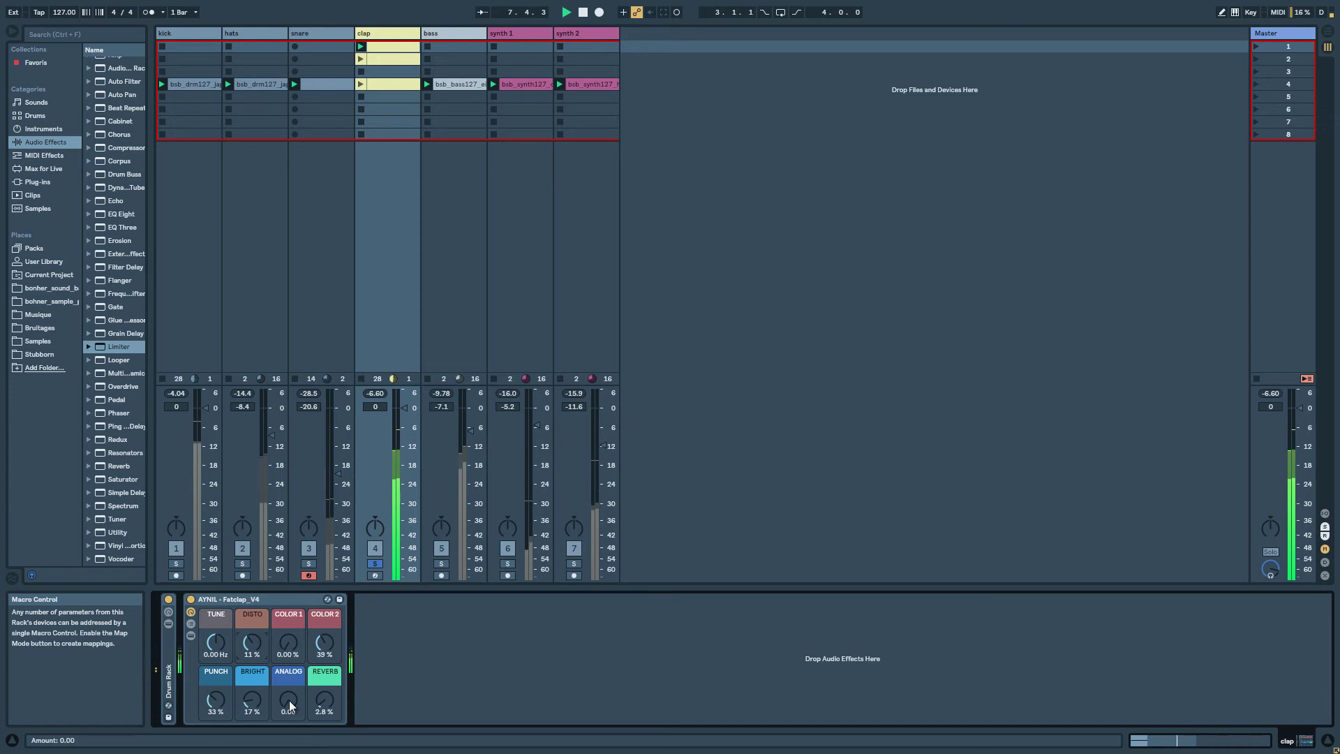
pyautogui.moveTo(289, 702); pyautogui.dragTo(252, 705)
pyautogui.moveTo(286, 647); pyautogui.dragTo(288, 649)
pyautogui.scroll(10, 288, 648)
pyautogui.scroll(6, 287, 646)
pyautogui.scroll(3, 323, 647)
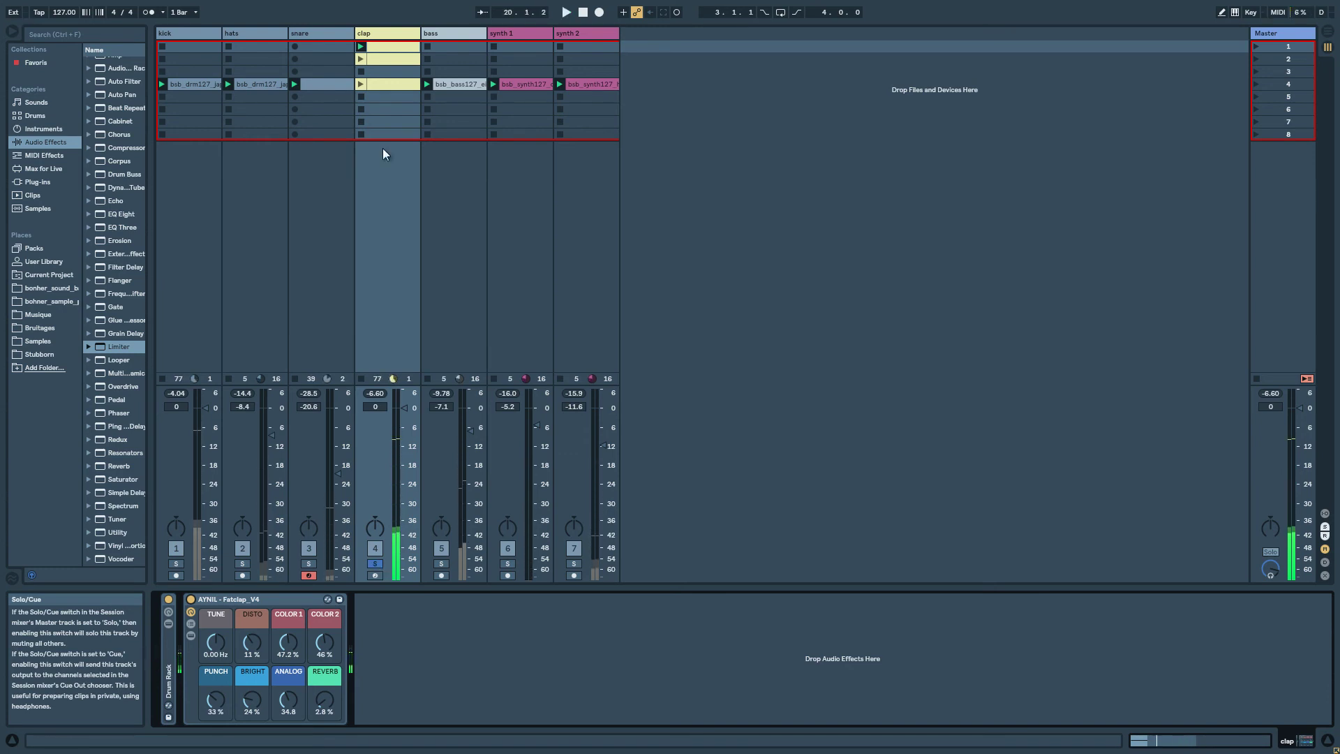
# Lower the clap track's volume to -13.8 dB and play scene 4 with all tracks audible.
pyautogui.moveTo(403, 407); pyautogui.dragTo(403, 451)
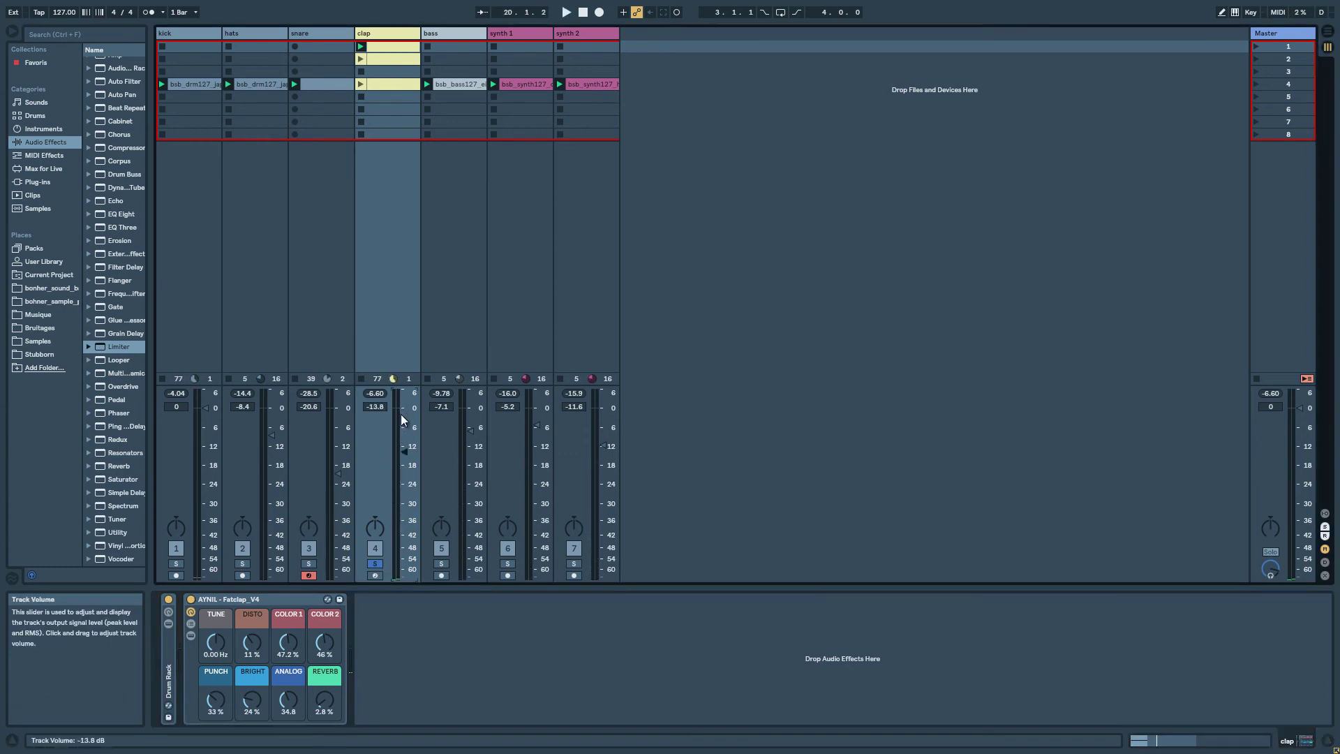
pyautogui.press('space')
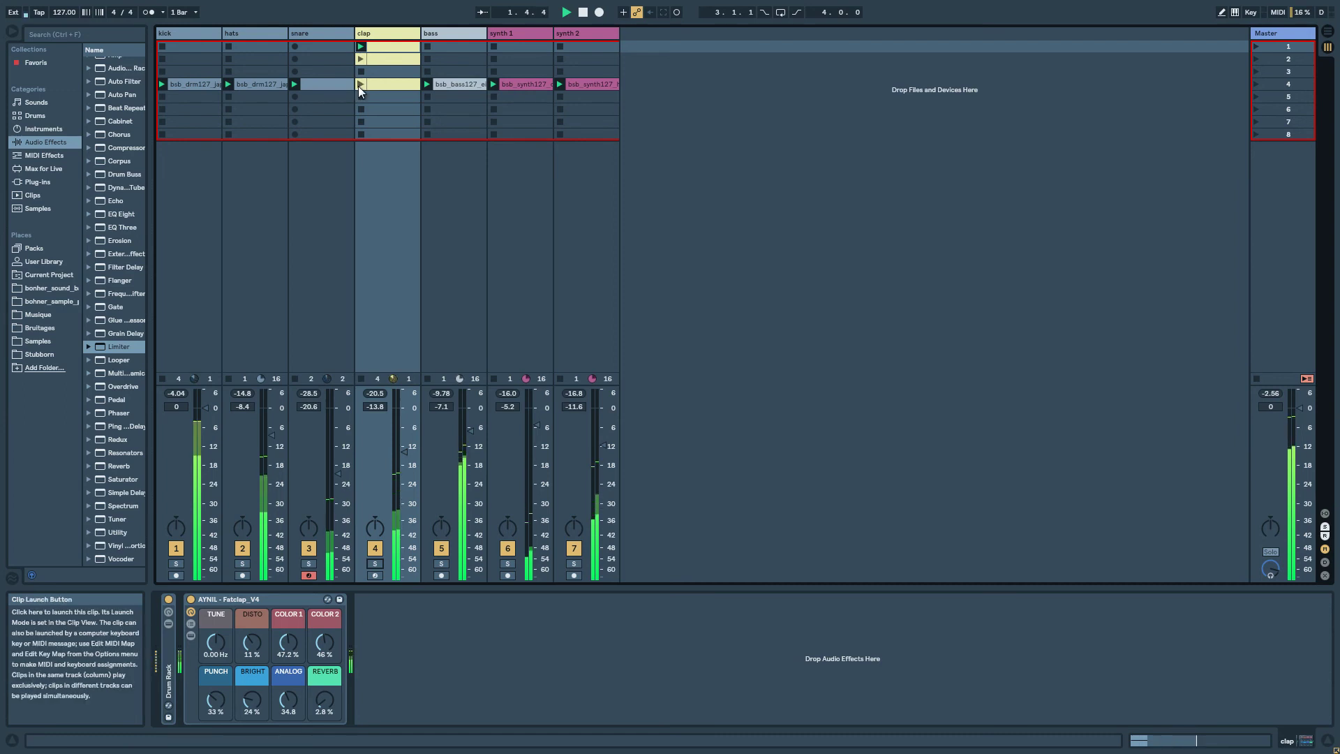
pyautogui.click(1256, 86)
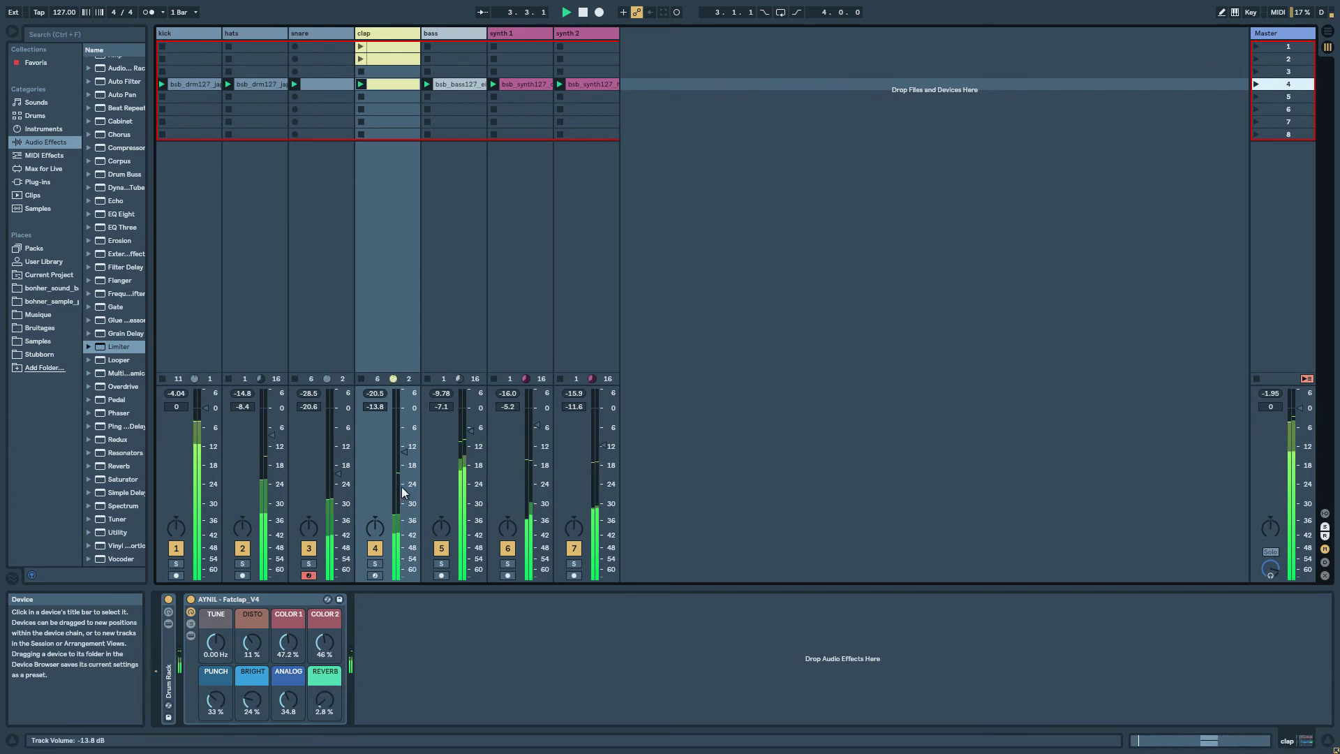
# Compare the clap in the full mix with the Fatclap_V4 rack bypassed and active, leaving the rack on.
pyautogui.click(192, 599)
pyautogui.click(191, 599)
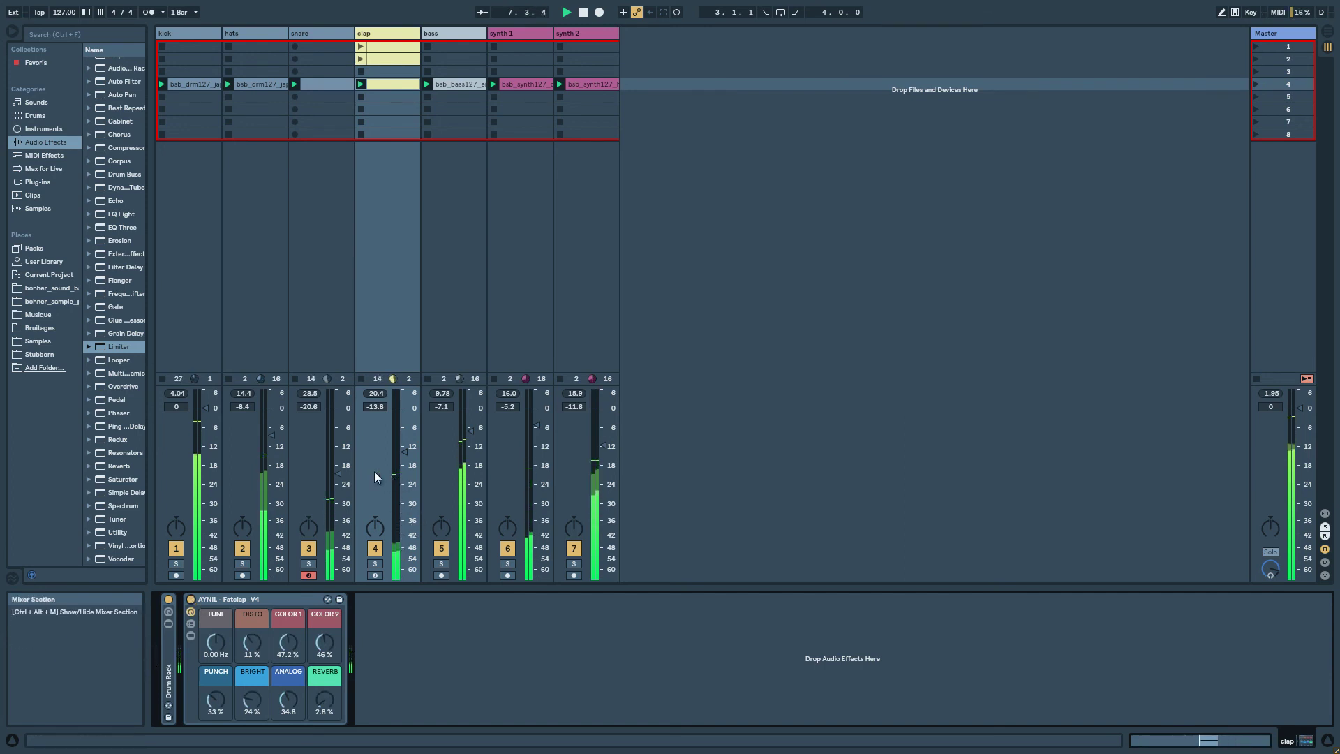
pyautogui.click(193, 598)
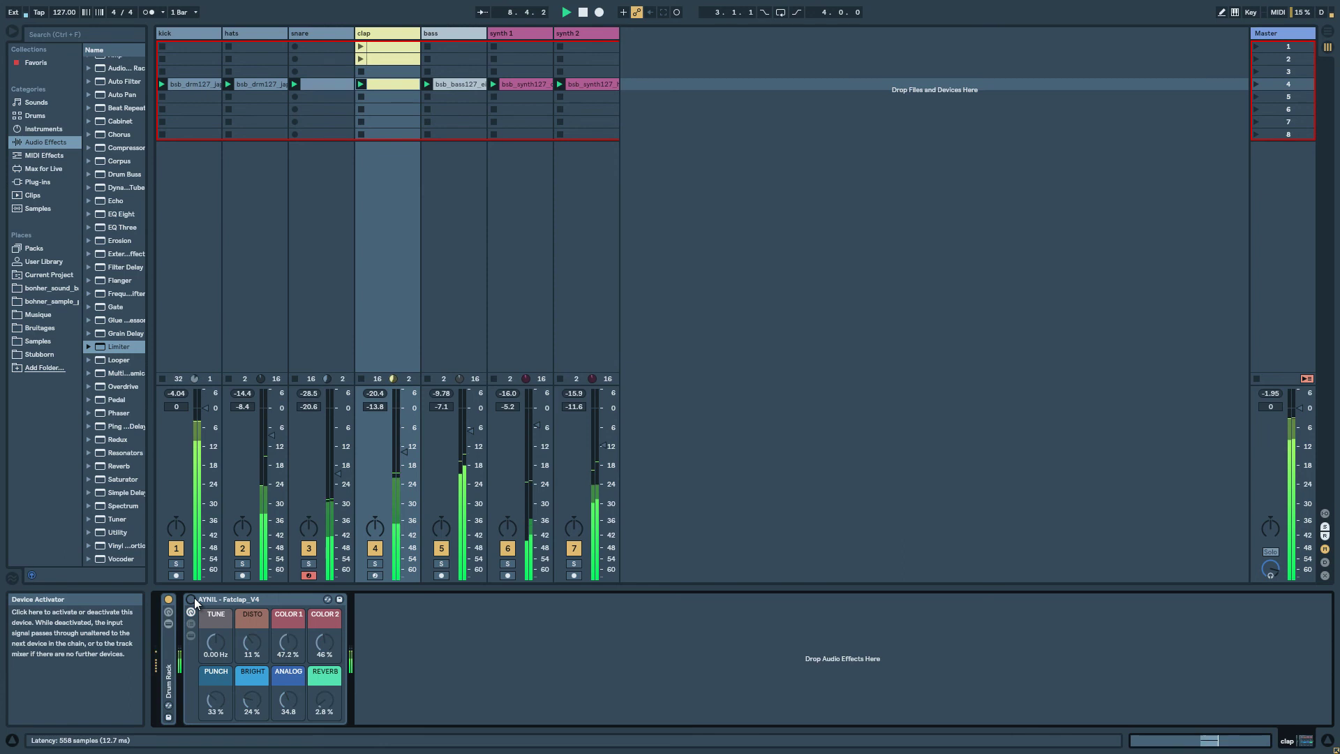
pyautogui.click(194, 600)
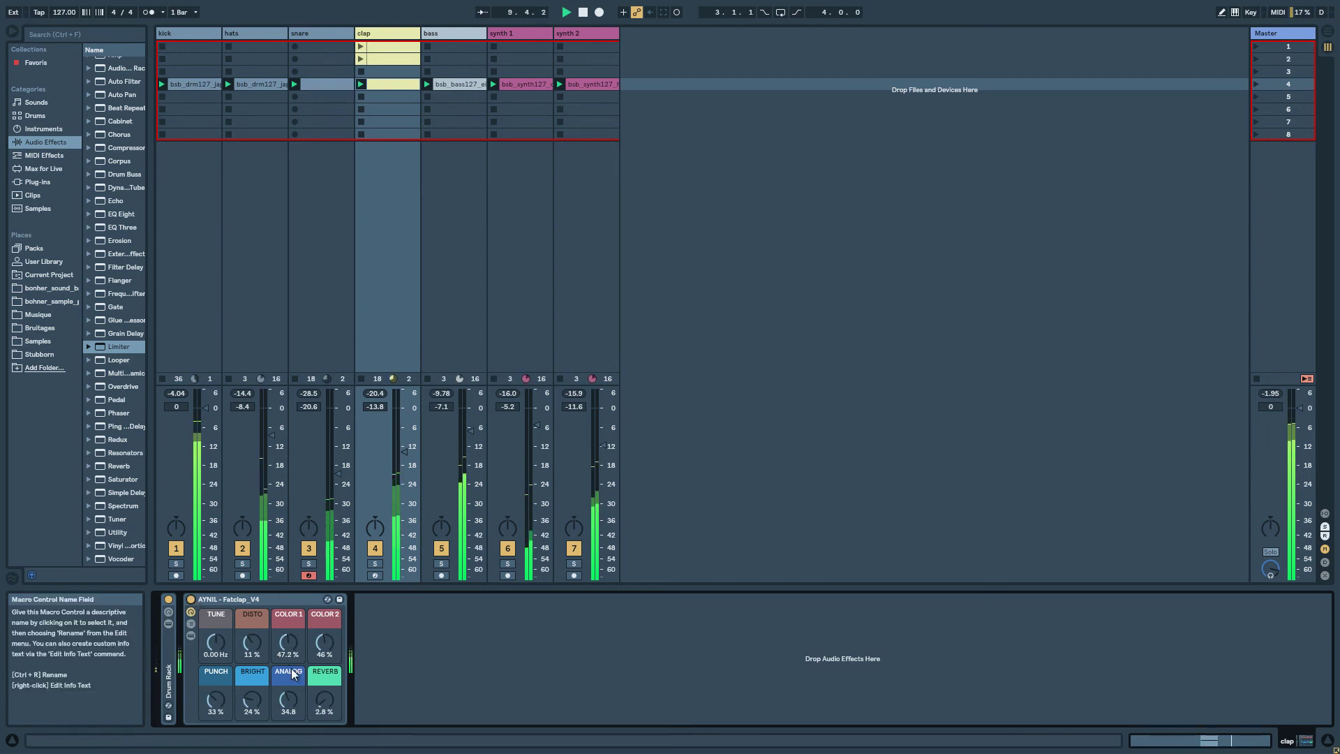
# Reset Analog, Disto and Color 1 to 0, and set Bright to 31 %, Punch to 24 % and Color 2 to 31 %.
pyautogui.doubleClick(287, 704)
pyautogui.doubleClick(254, 648)
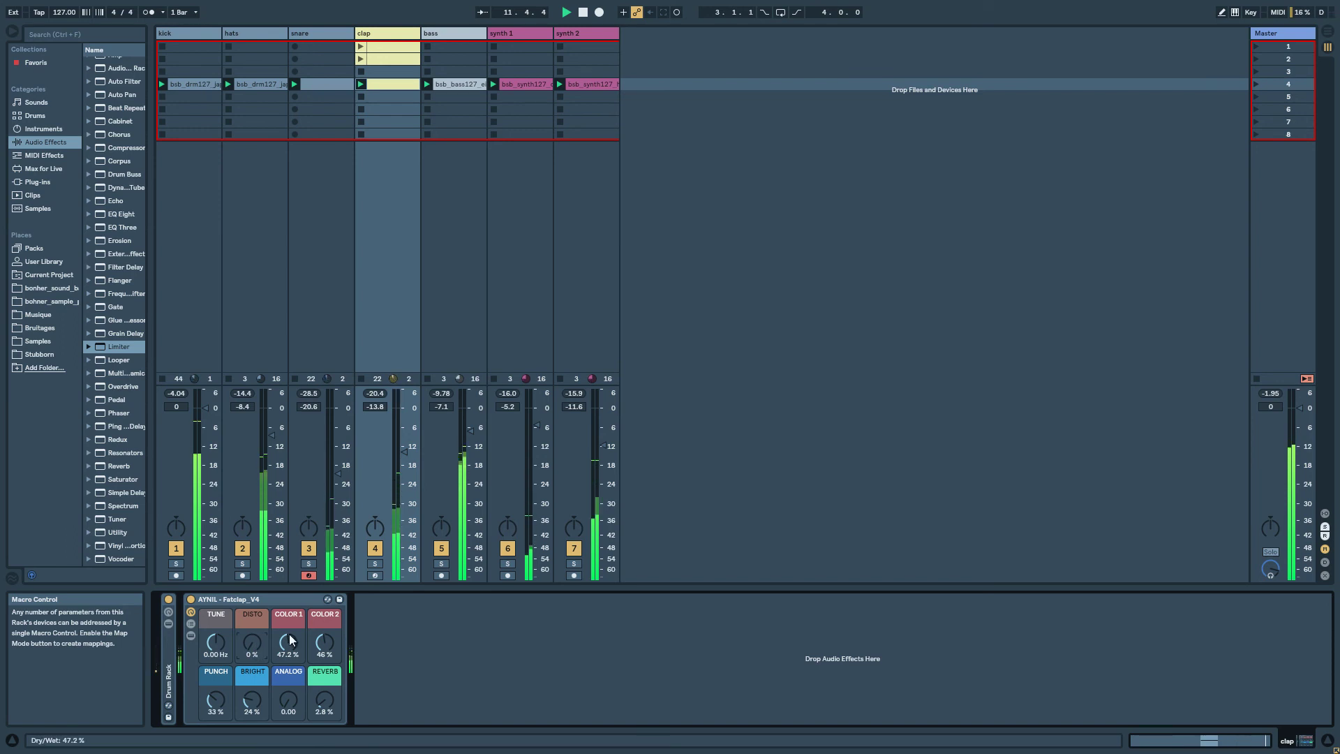
pyautogui.doubleClick(291, 649)
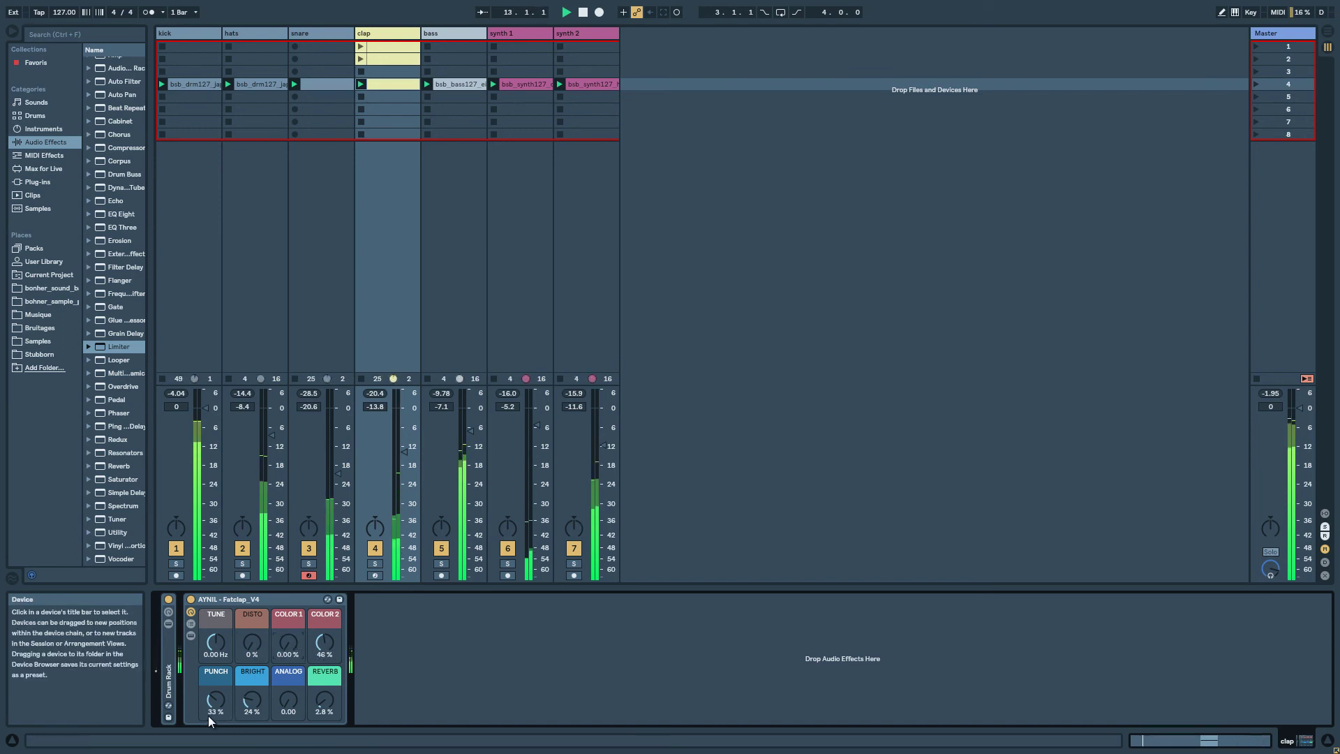
pyautogui.moveTo(250, 705); pyautogui.dragTo(217, 711)
pyautogui.click(319, 643)
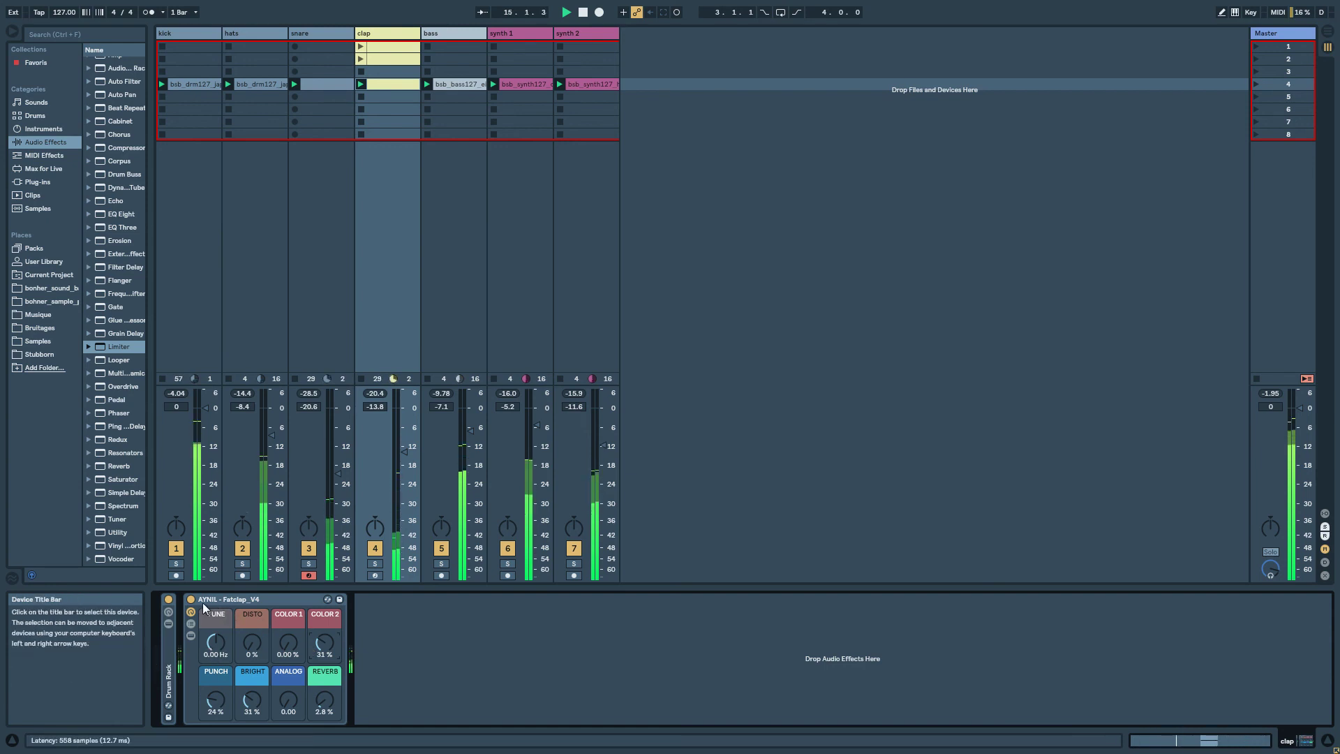
# Raise the clap track's volume to -11.1 dB and compare the mix with the rack bypassed and active.
pyautogui.click(401, 449)
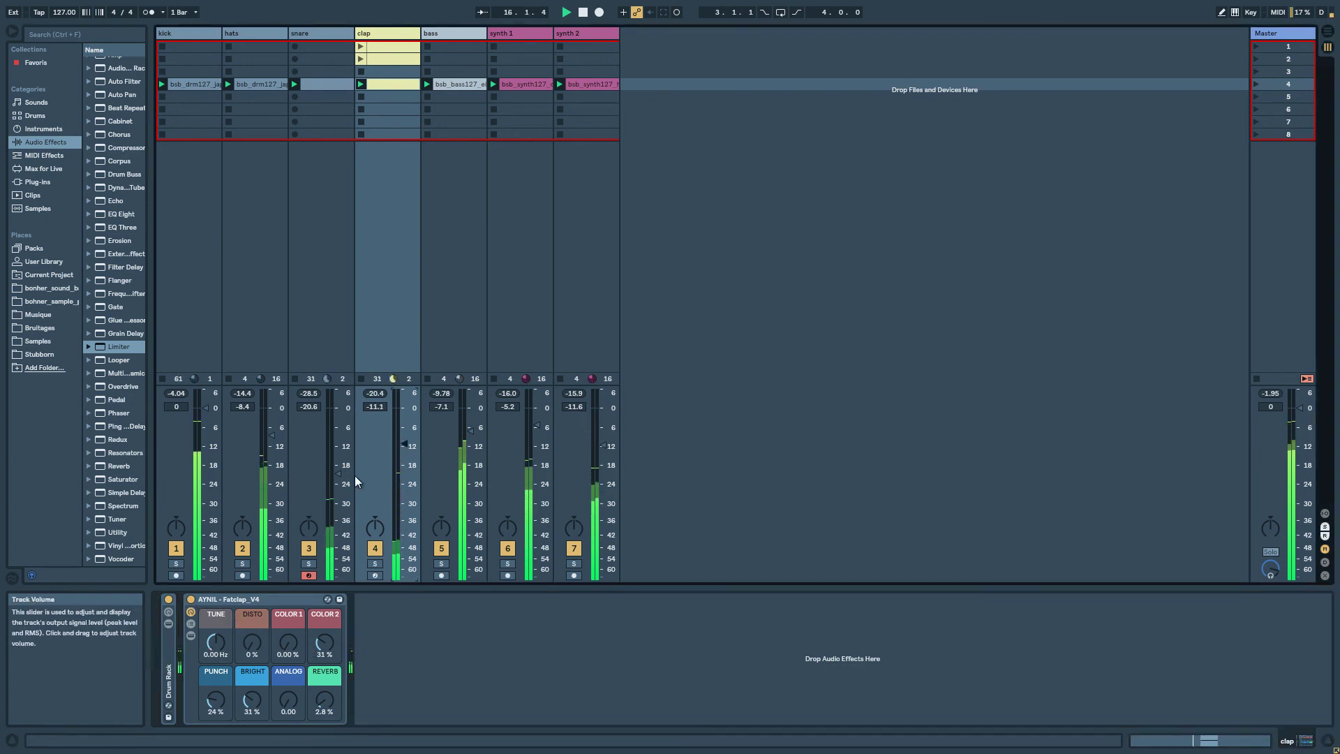
pyautogui.click(191, 601)
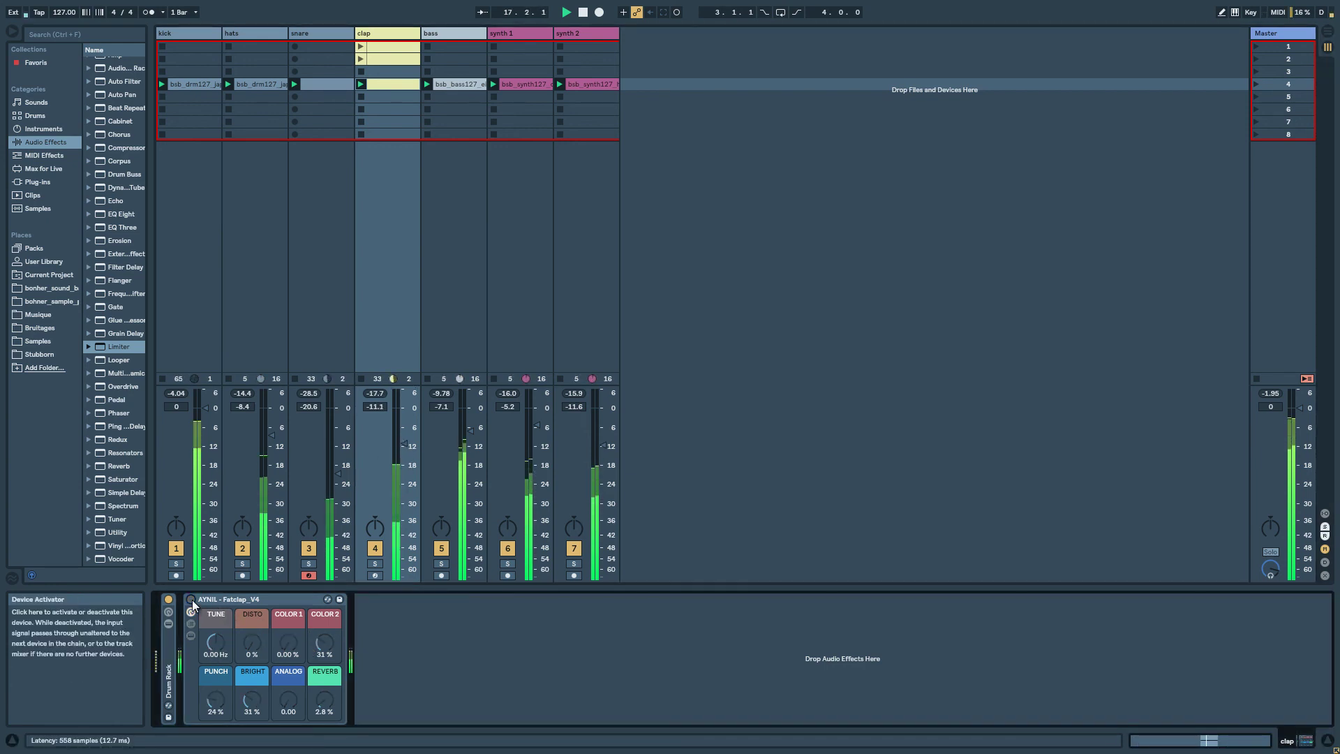
pyautogui.click(192, 600)
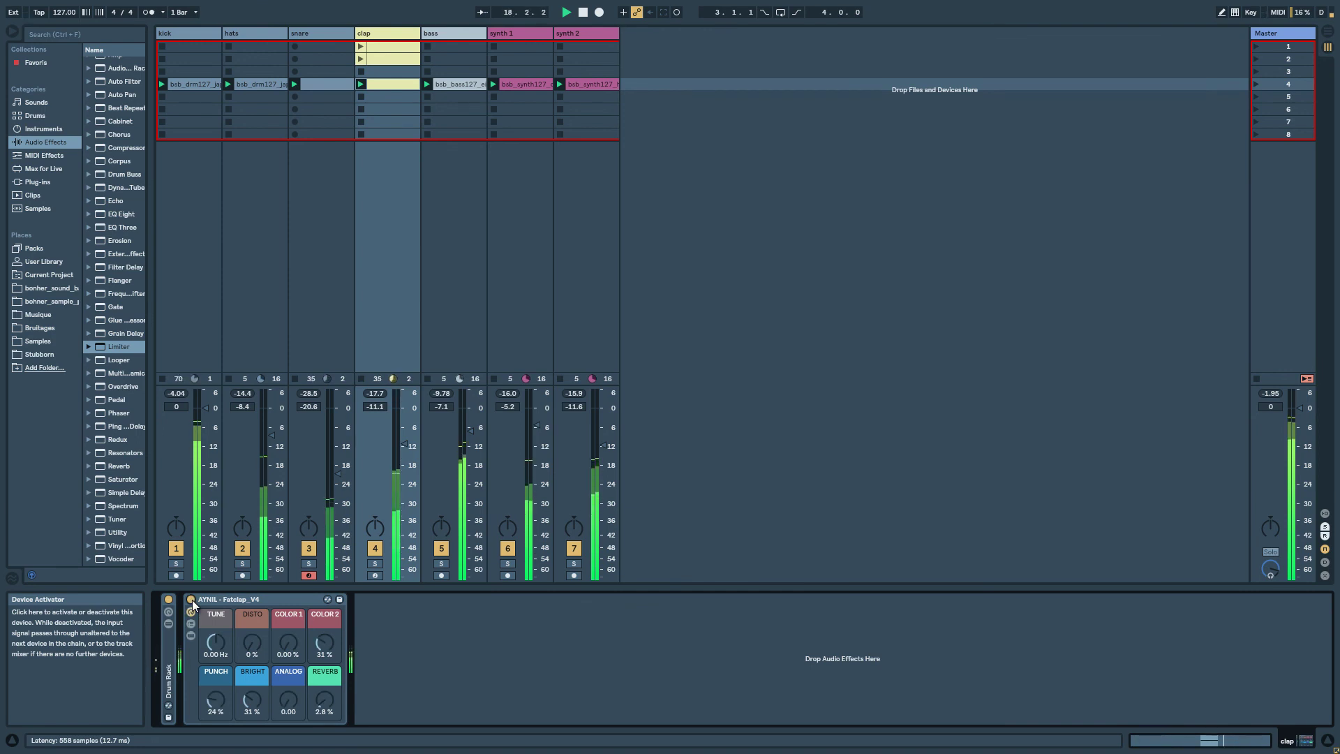